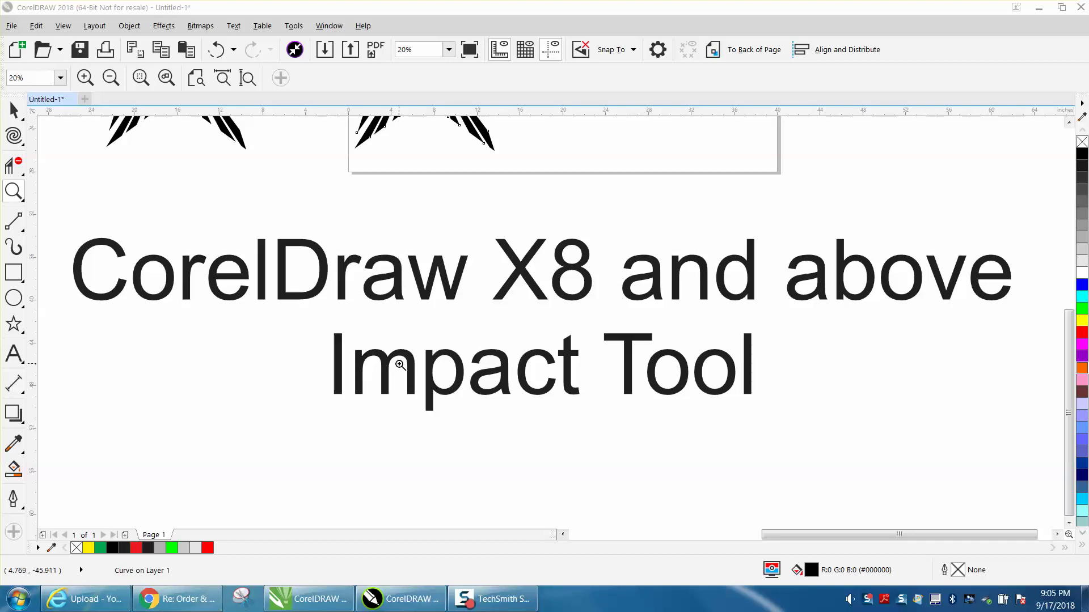
Step: Zoom around the drawing to inspect the title and the five example bursts
left_click(770, 374)
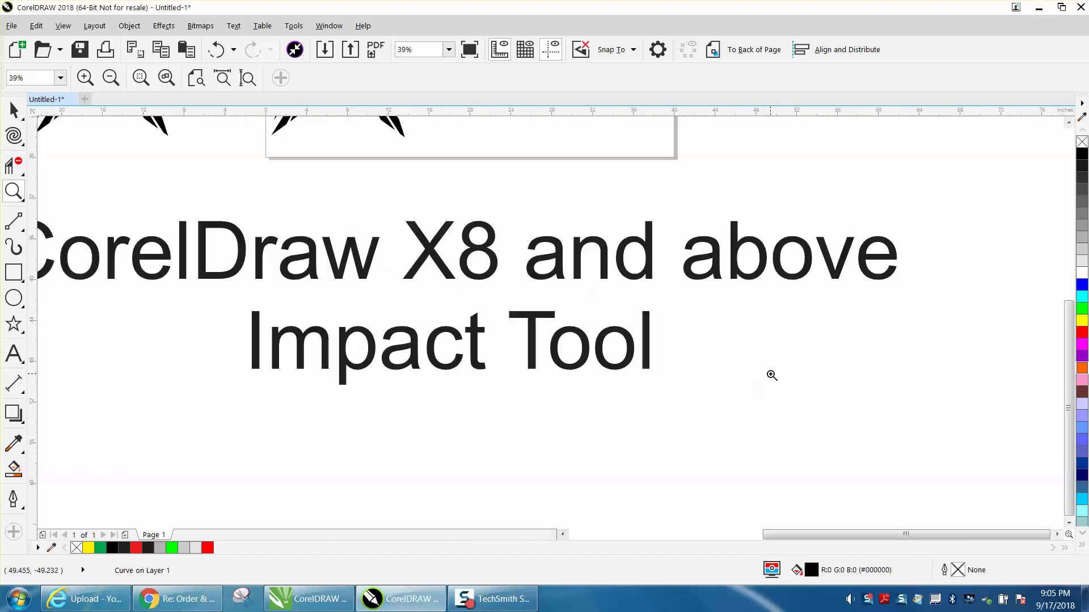
right_click(771, 375)
left_click_drag(461, 253, 644, 277)
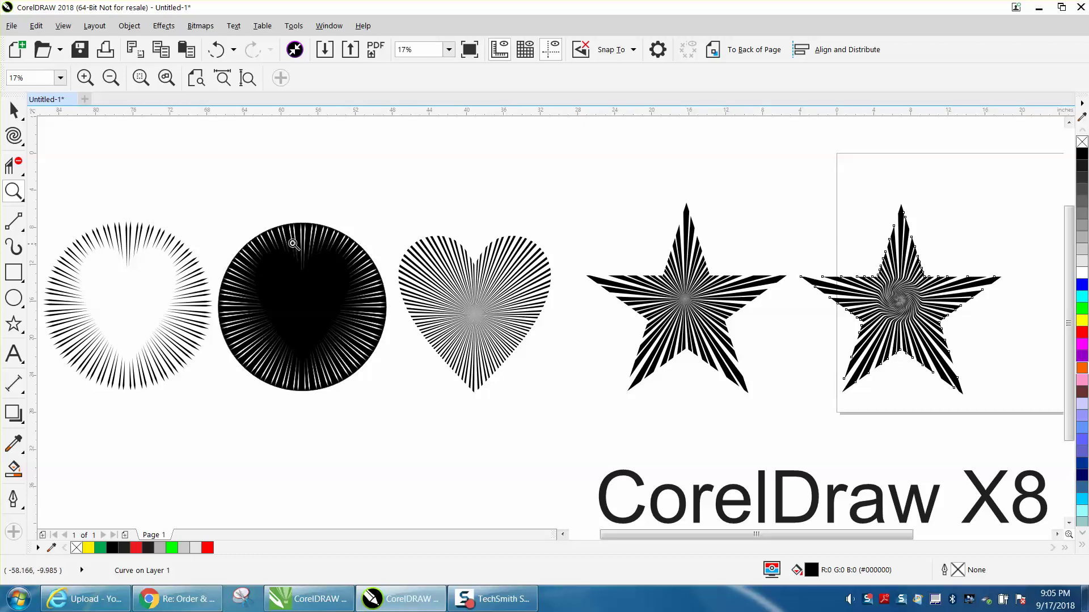
left_click_drag(216, 220, 429, 402)
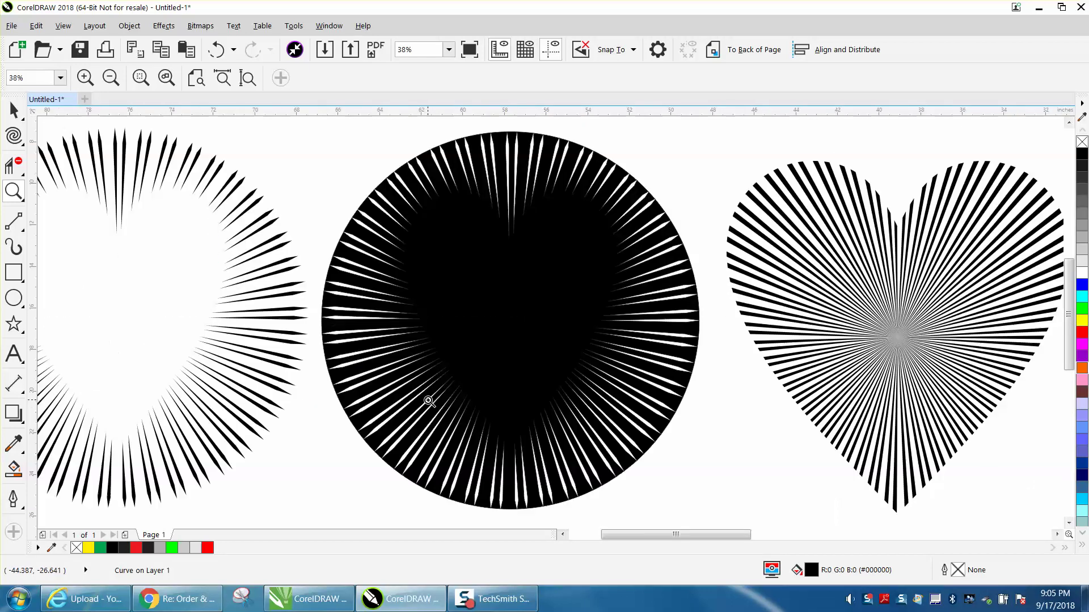
right_click(370, 343)
right_click(382, 333)
left_click_drag(268, 289, 799, 391)
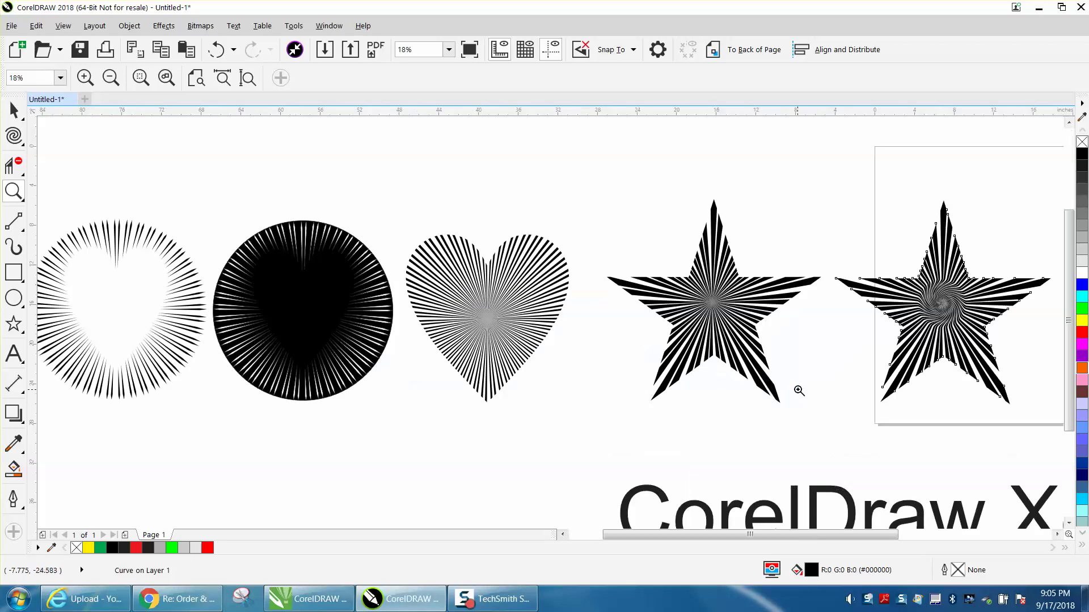
right_click(799, 391)
right_click(799, 391)
left_click(14, 110)
Step: Select the five example bursts and move them up and left off the page
key("space")
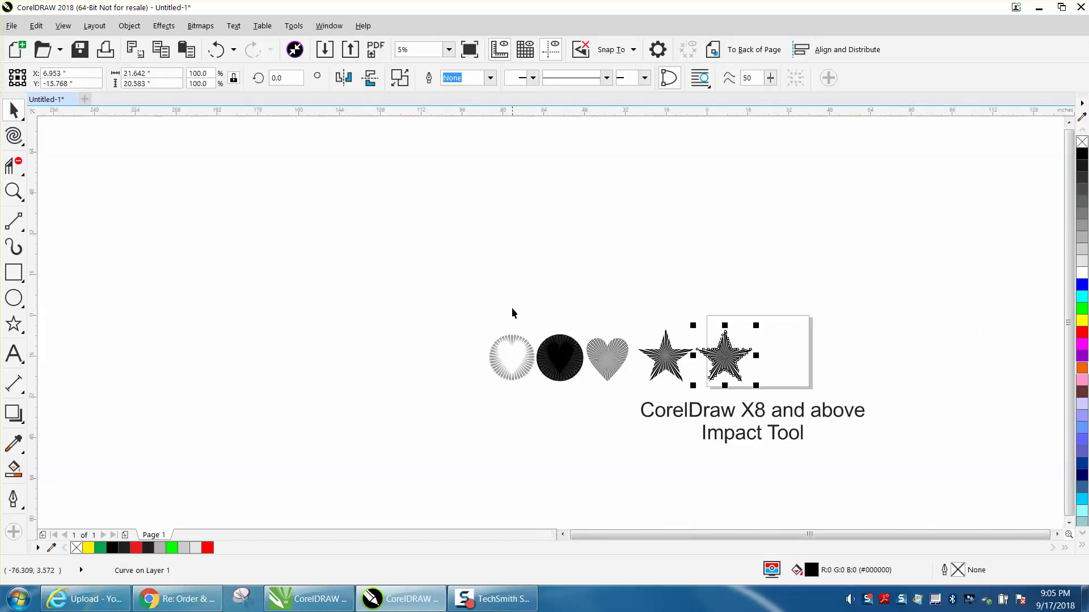
left_click_drag(758, 390, 758, 391)
left_click_drag(627, 356, 587, 272)
Step: Zoom in on the now-empty page
left_click(14, 192)
left_click_drag(725, 359, 865, 406)
left_click(21, 331)
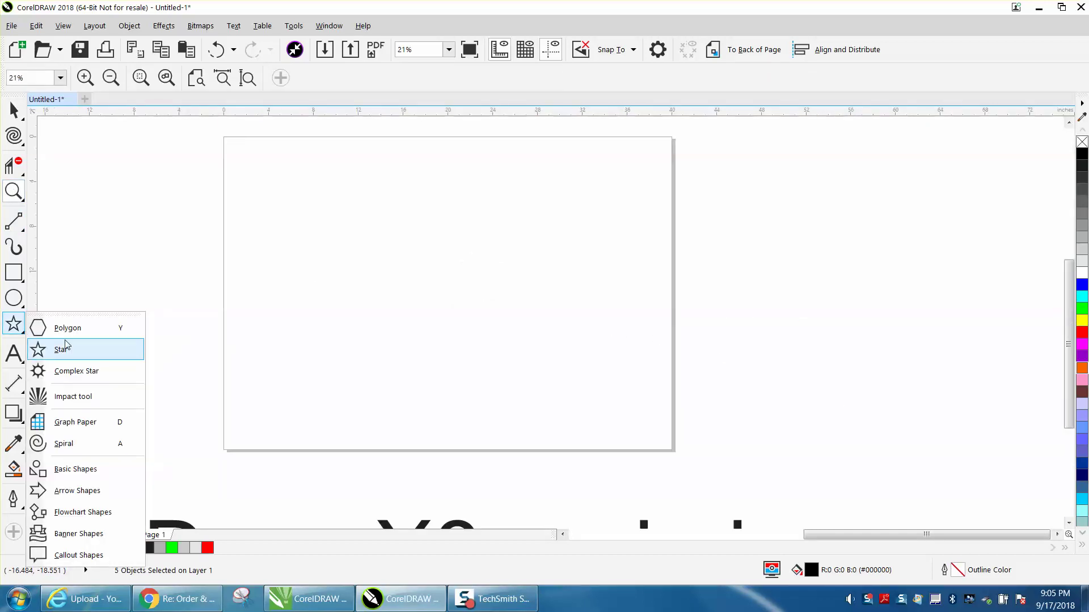
Step: Draw a radial Impact burst of black rays centred on the page, then select it
left_click(66, 398)
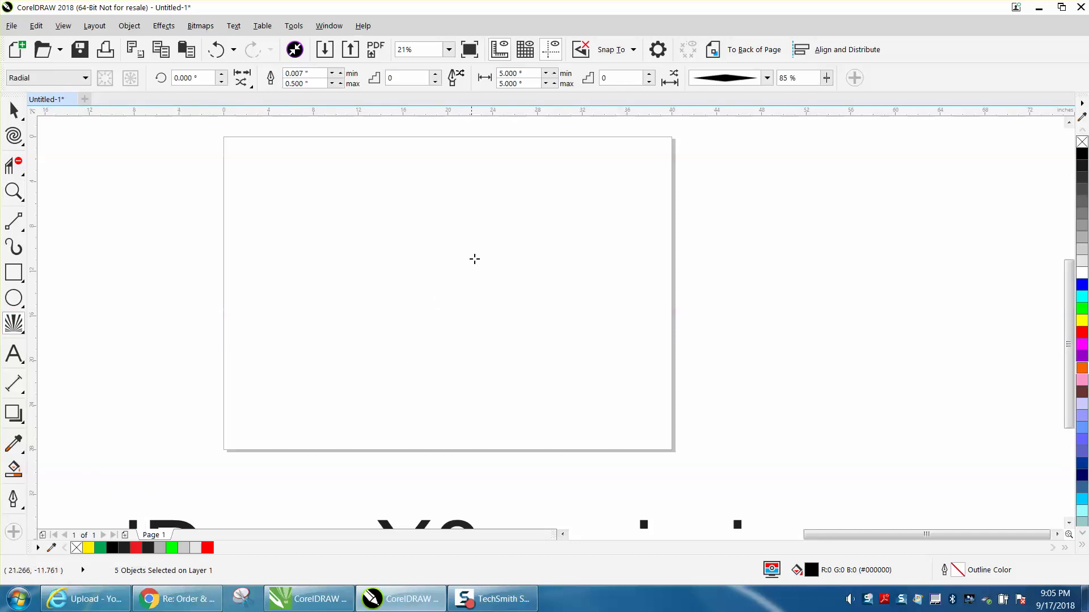
left_click_drag(541, 212, 448, 314)
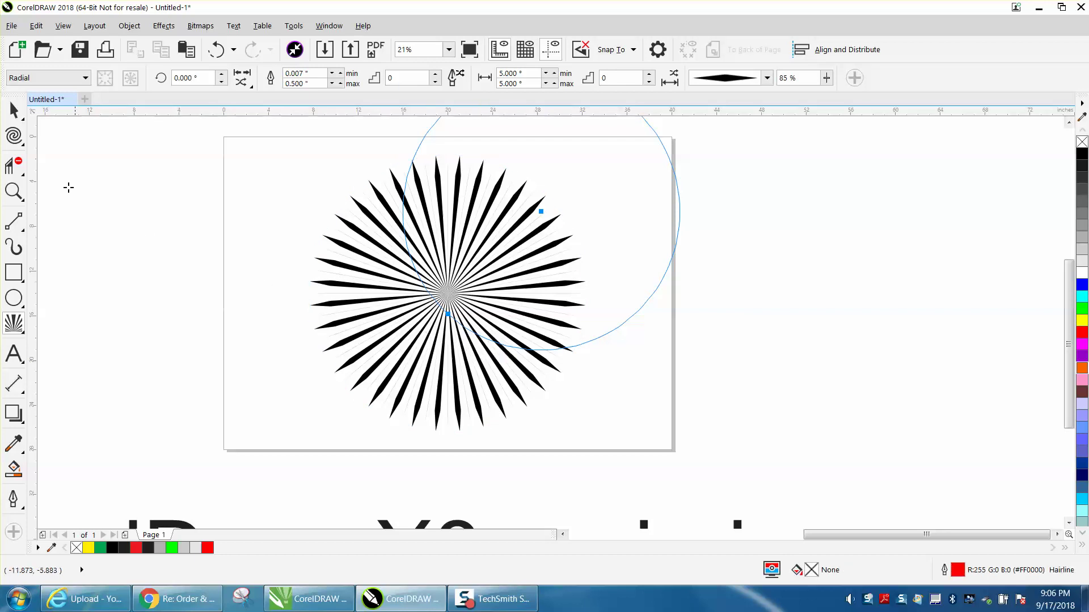
left_click(14, 110)
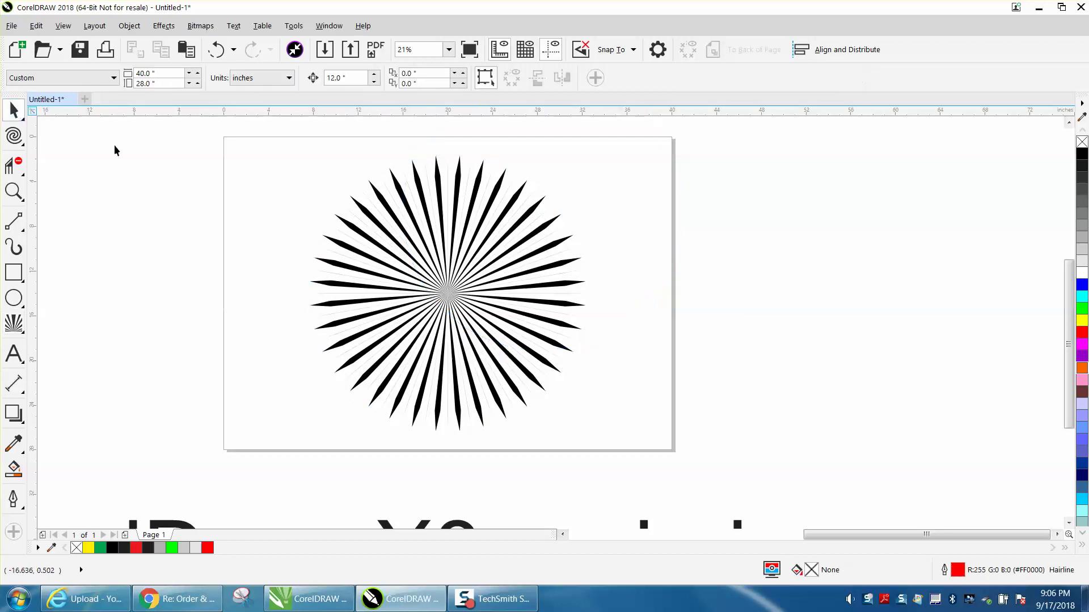
left_click(428, 221)
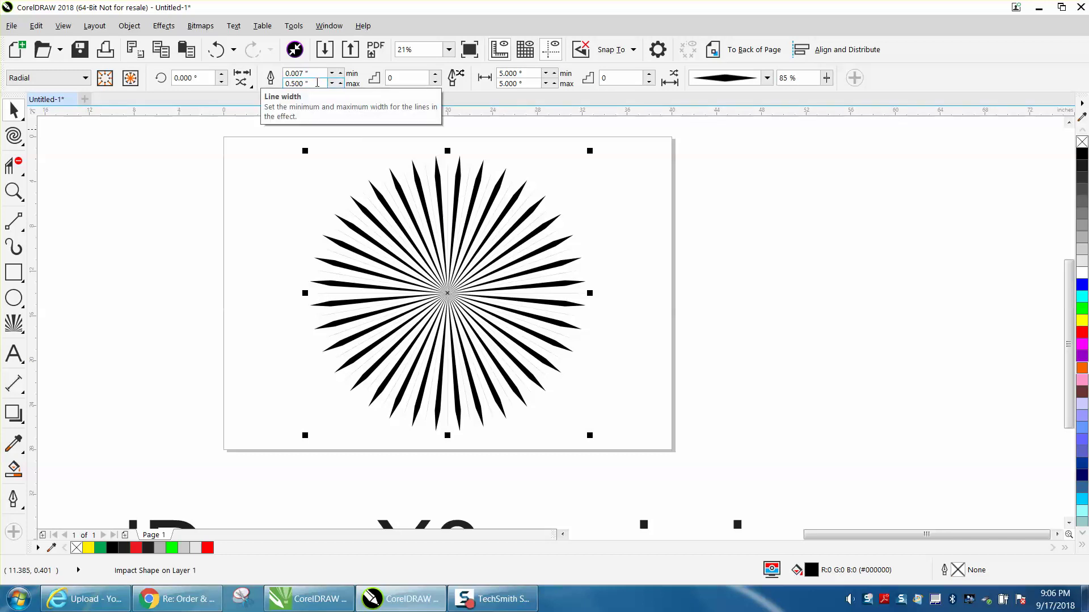
Step: Give the rays the tapered wedge line style and lower the max line width to 0.440"
left_click(767, 80)
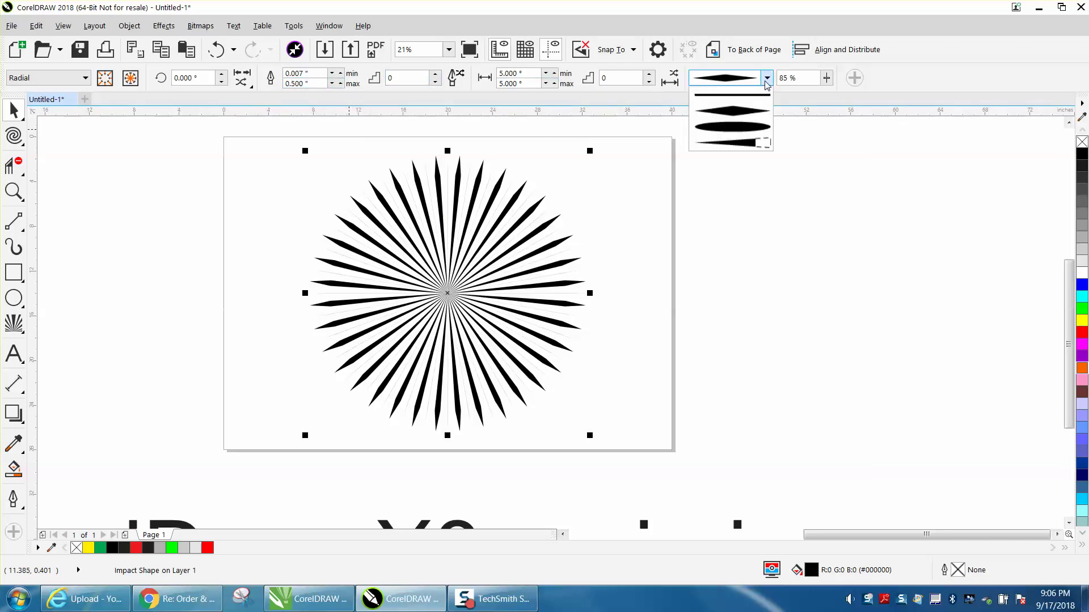
left_click(741, 129)
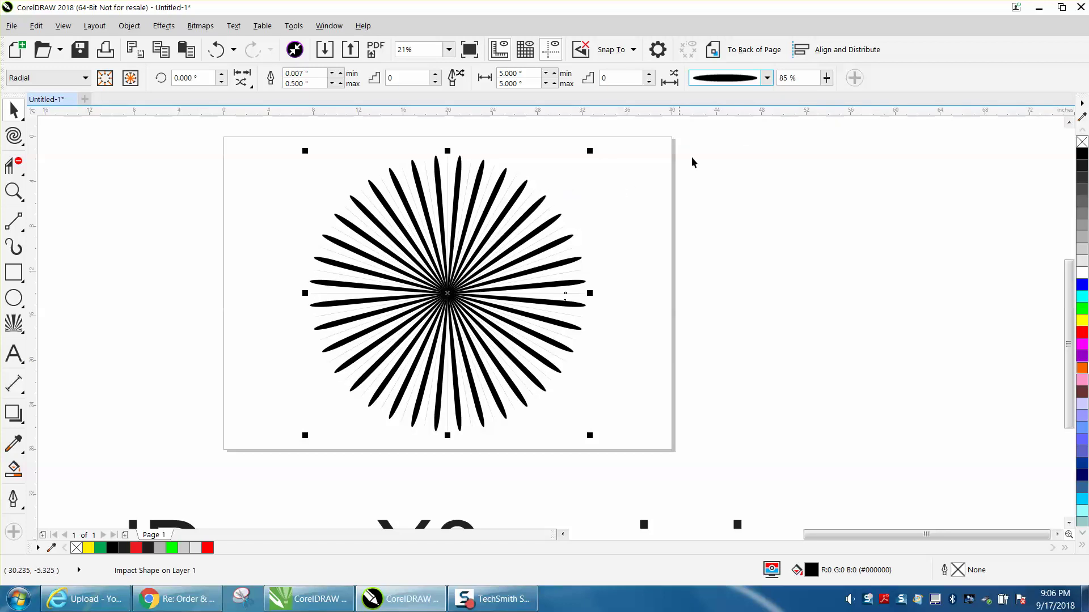
left_click(766, 82)
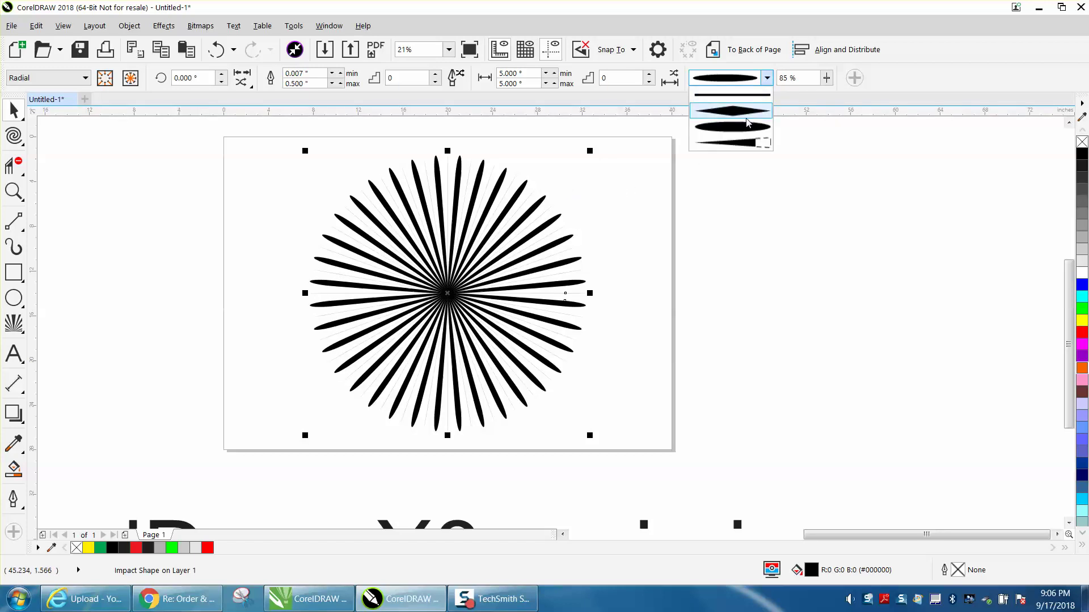
left_click(739, 146)
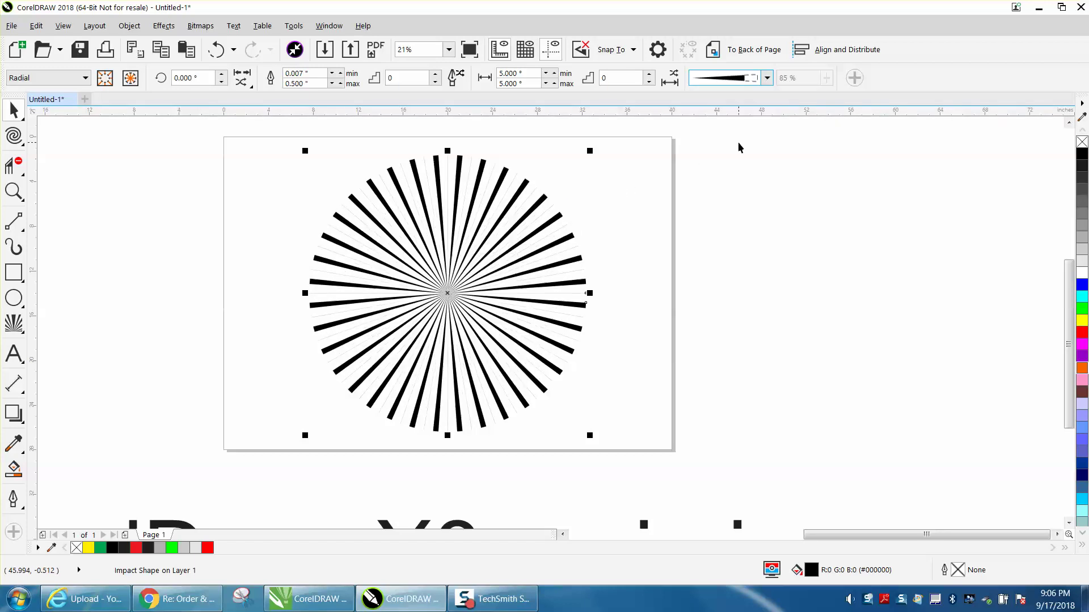
left_click(332, 84)
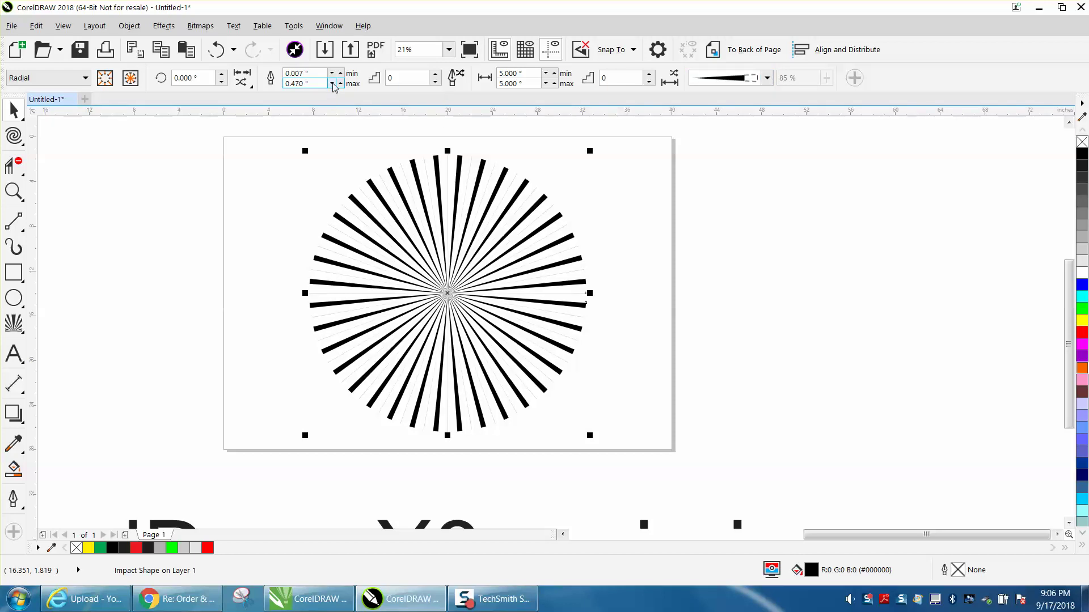
left_click(334, 82)
left_click_drag(315, 73, 271, 73)
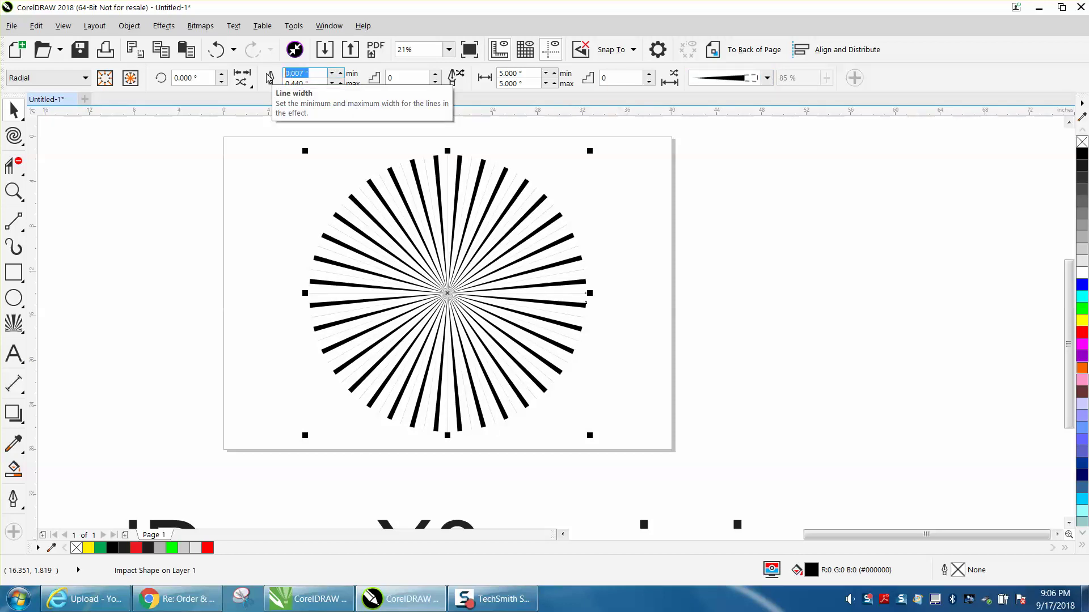
Step: Set both minimum and maximum ray line width to 0.5"
type("5")
key("Return")
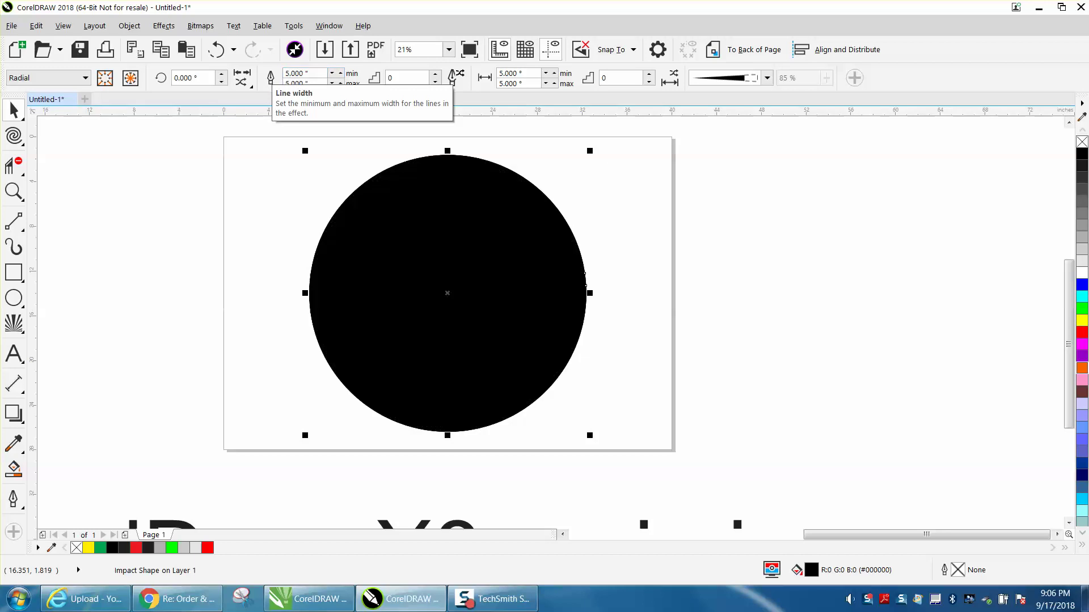
type(".5")
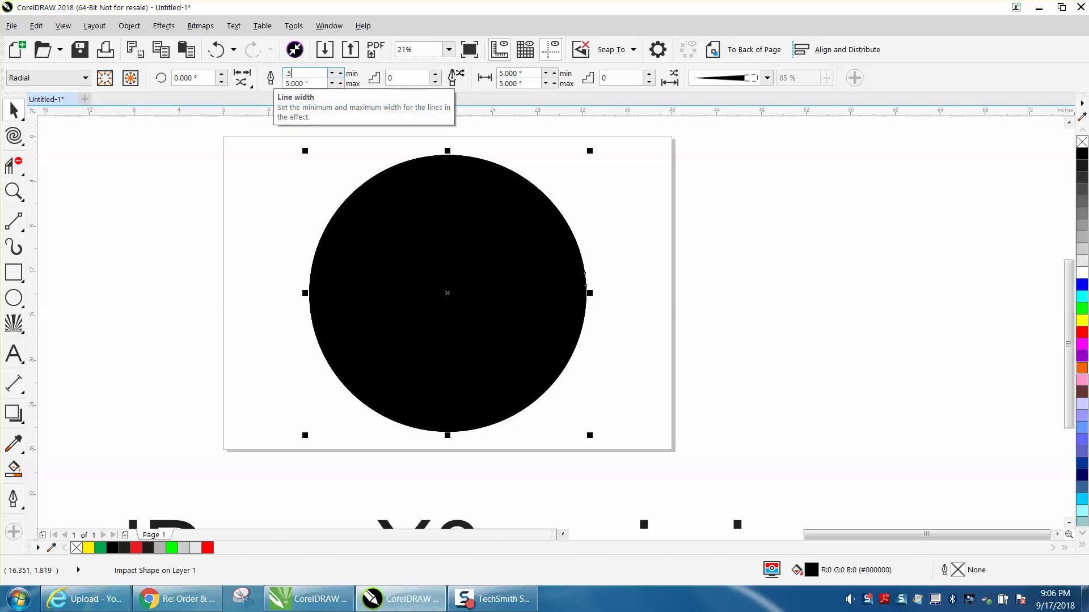
key("Return")
double_click(296, 73)
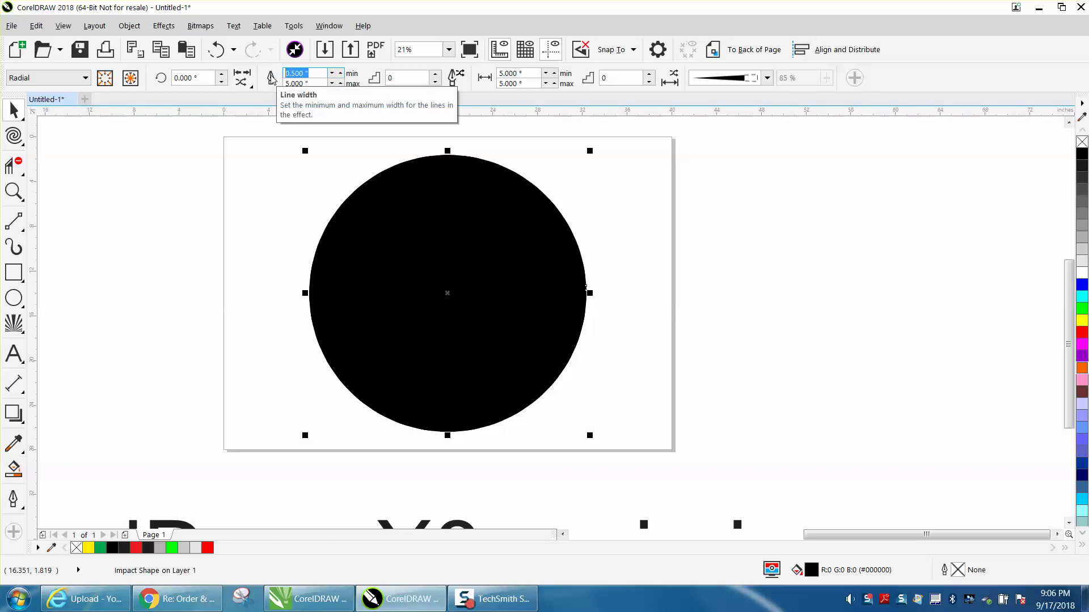
key("Tab")
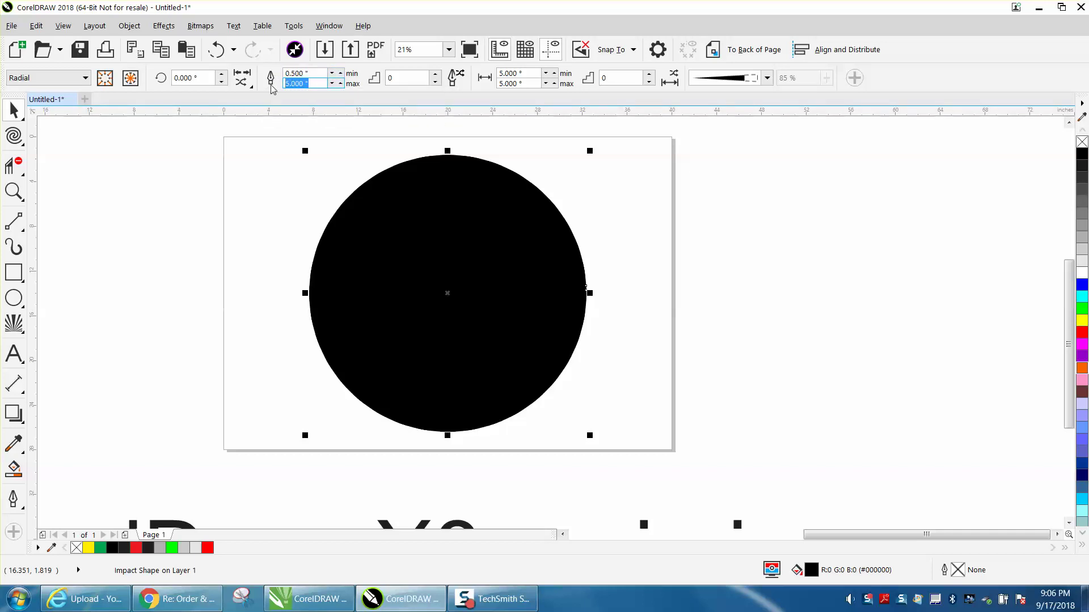
type(".5")
key("Return")
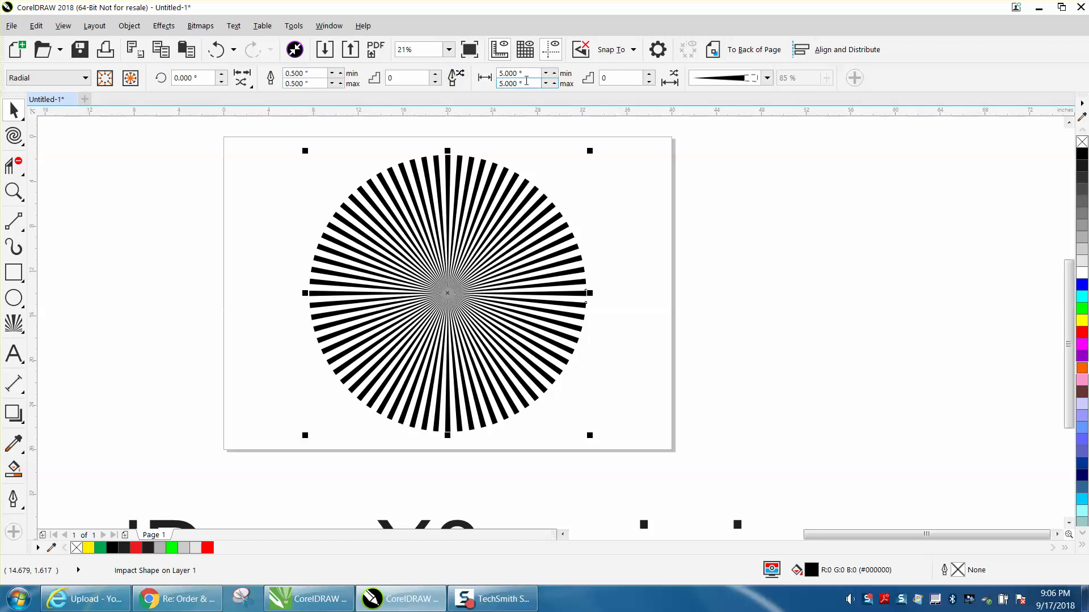
Step: Set the ray line spacing to 4° minimum and maximum, then deselect the burst
left_click(554, 82)
left_click(554, 82)
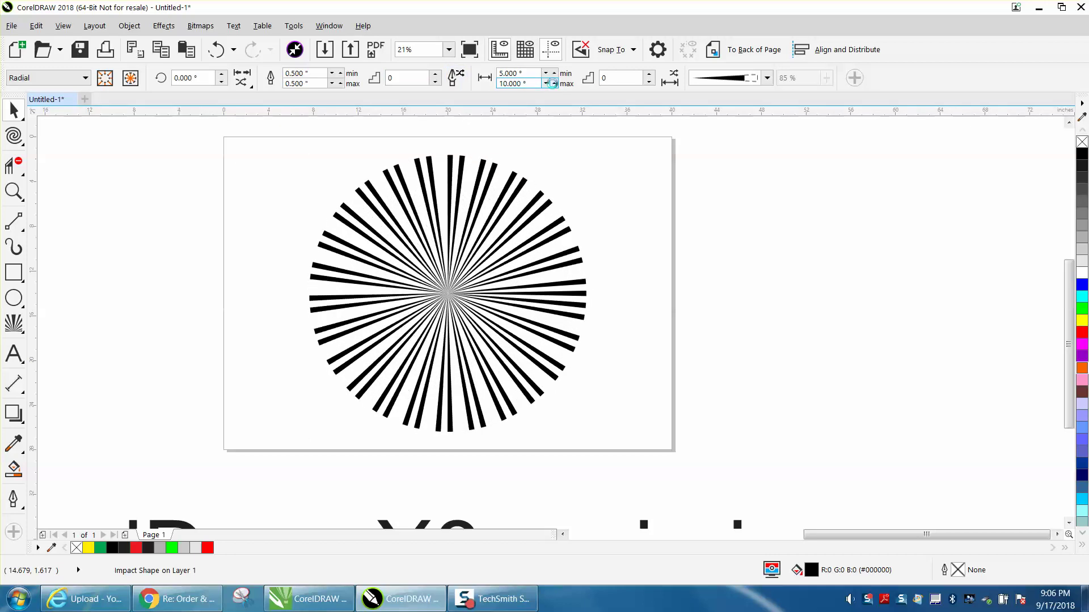
left_click(554, 82)
left_click(551, 83)
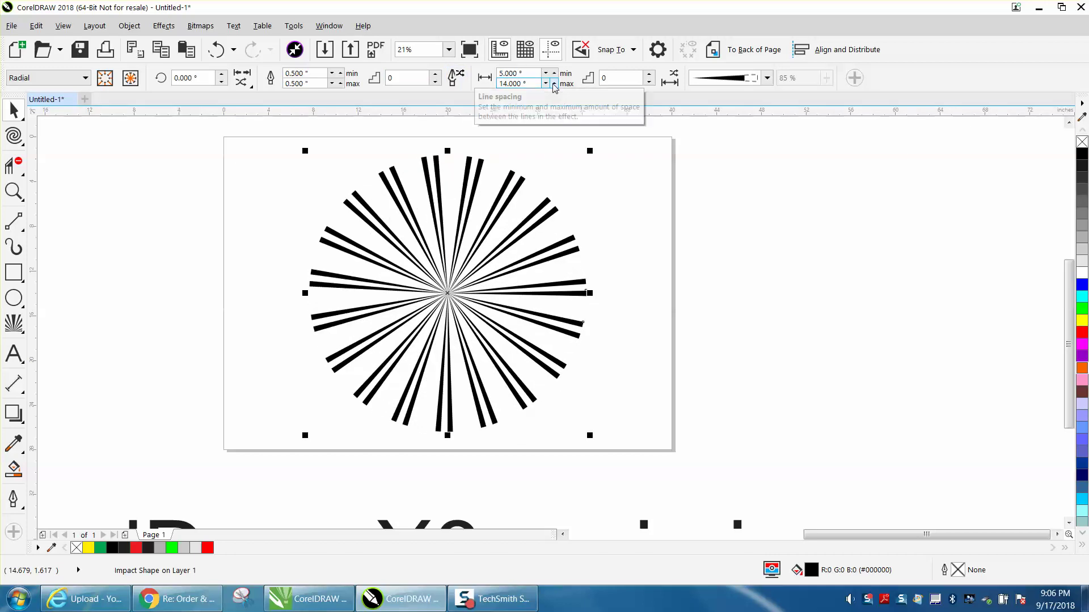
left_click(545, 83)
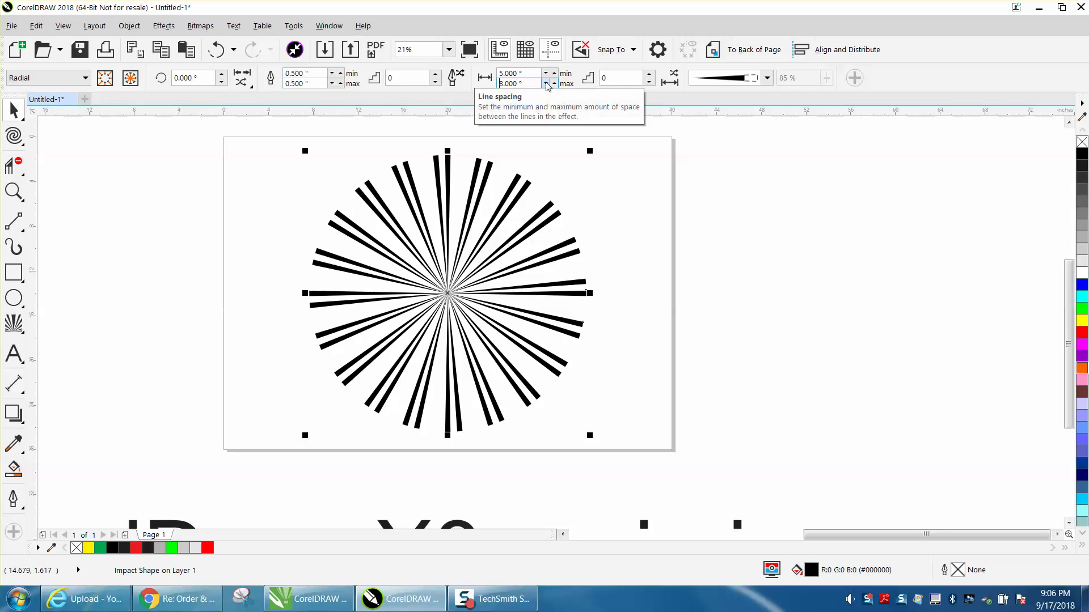
left_click(238, 217)
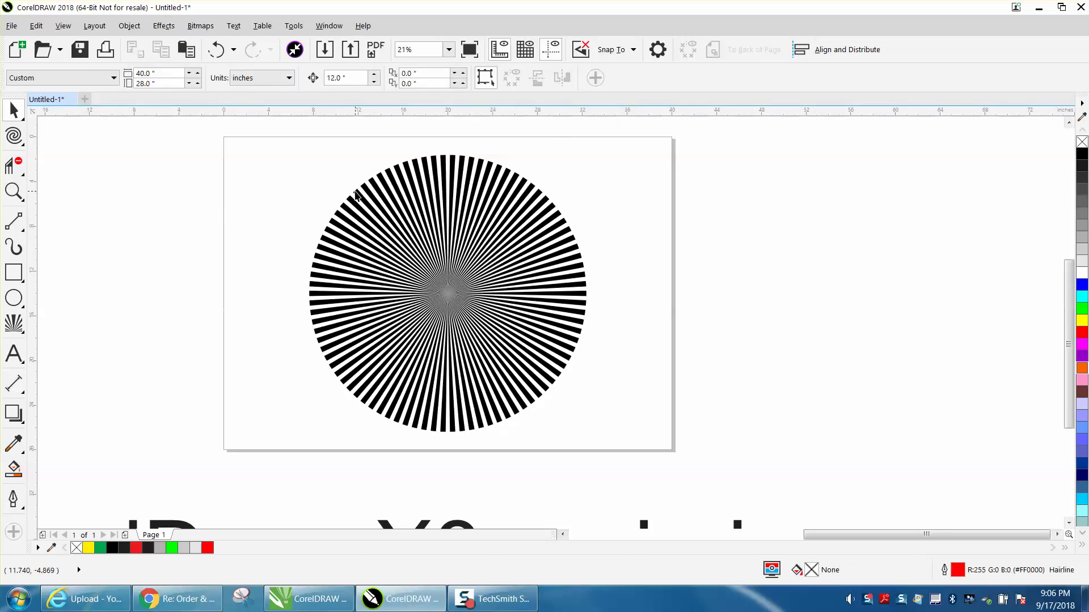
Step: Draw a basic-shape heart, fill it light gray, and centre it on the page over the rays
left_click(24, 309)
left_click(22, 327)
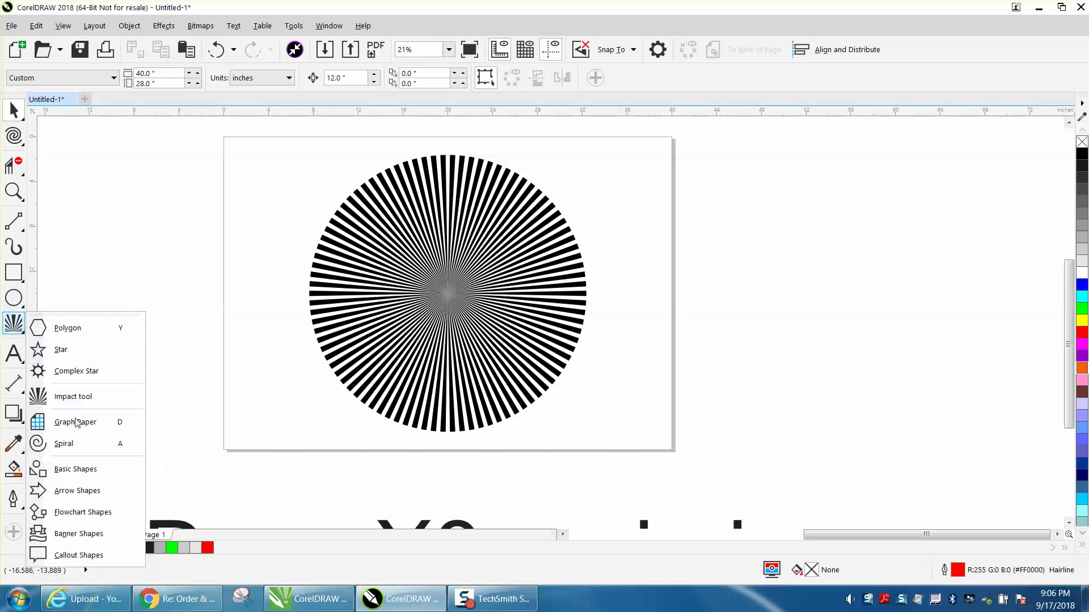
left_click(74, 471)
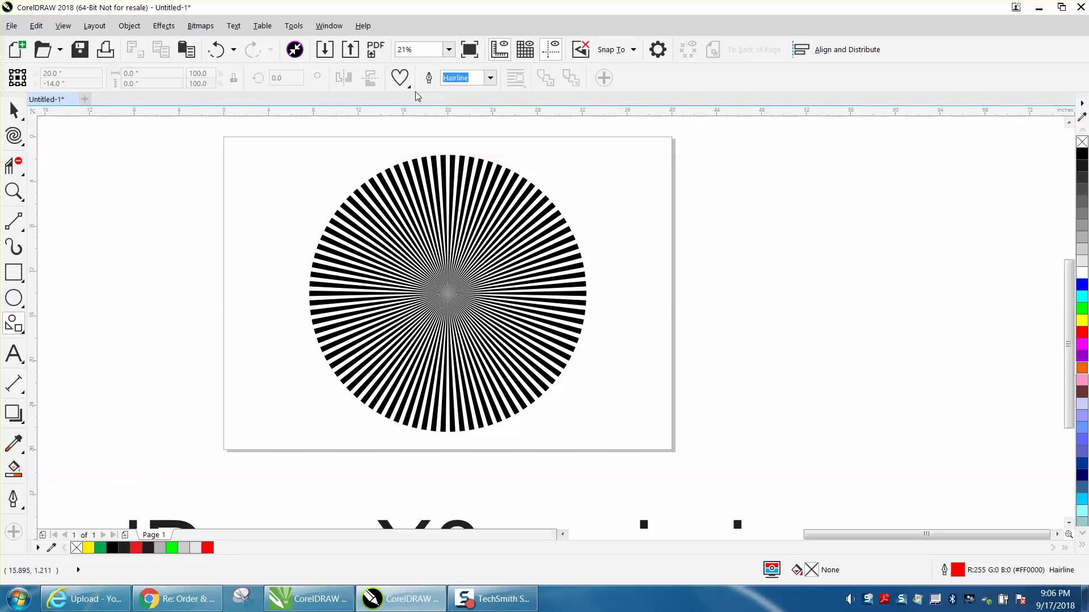
left_click(401, 80)
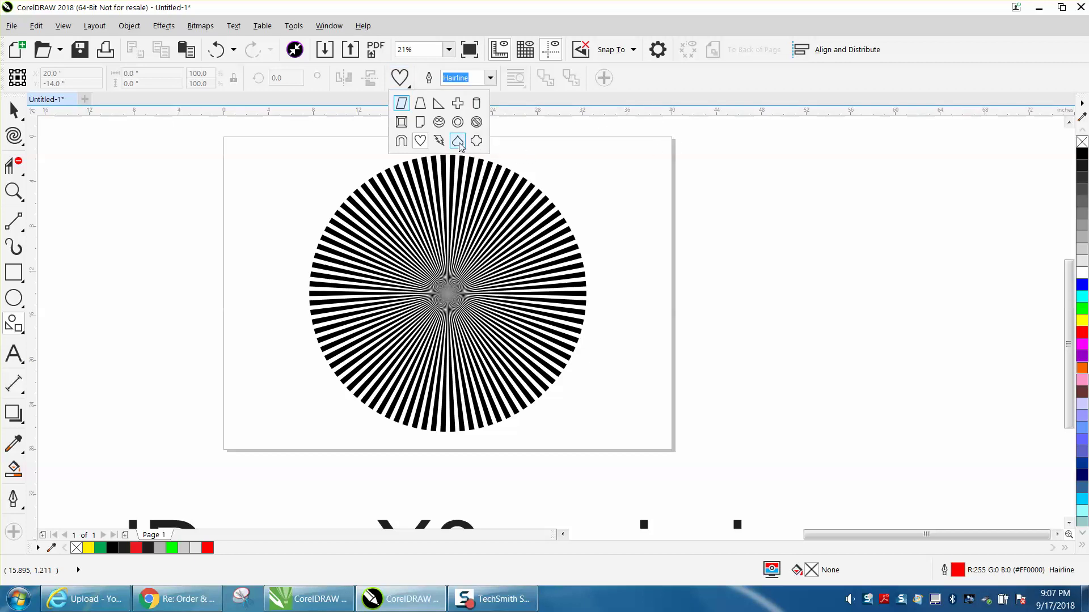
left_click(420, 141)
left_click_drag(868, 170, 659, 382)
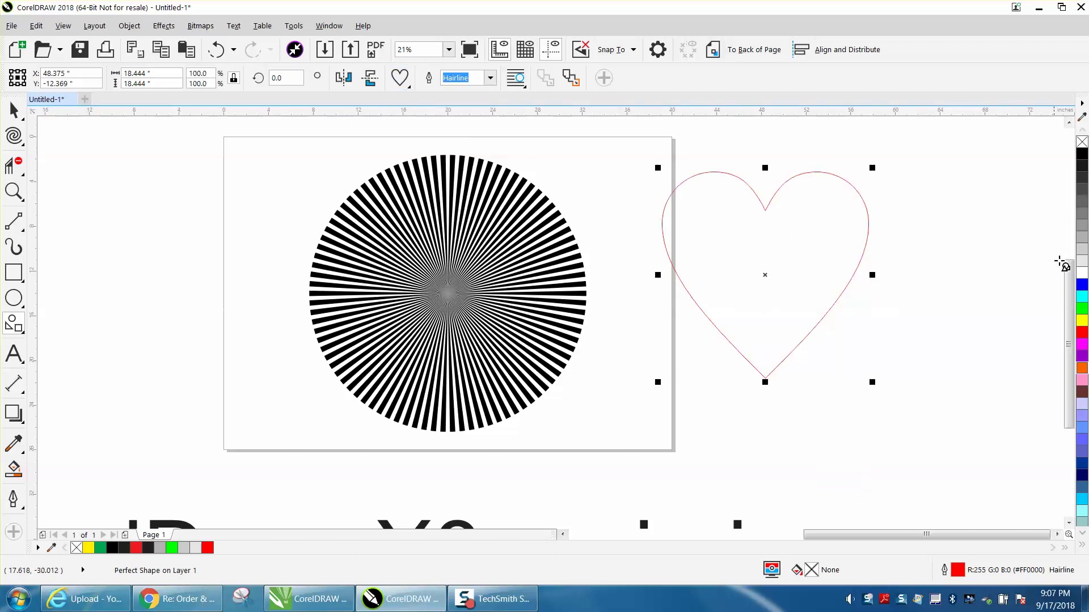
left_click(1082, 262)
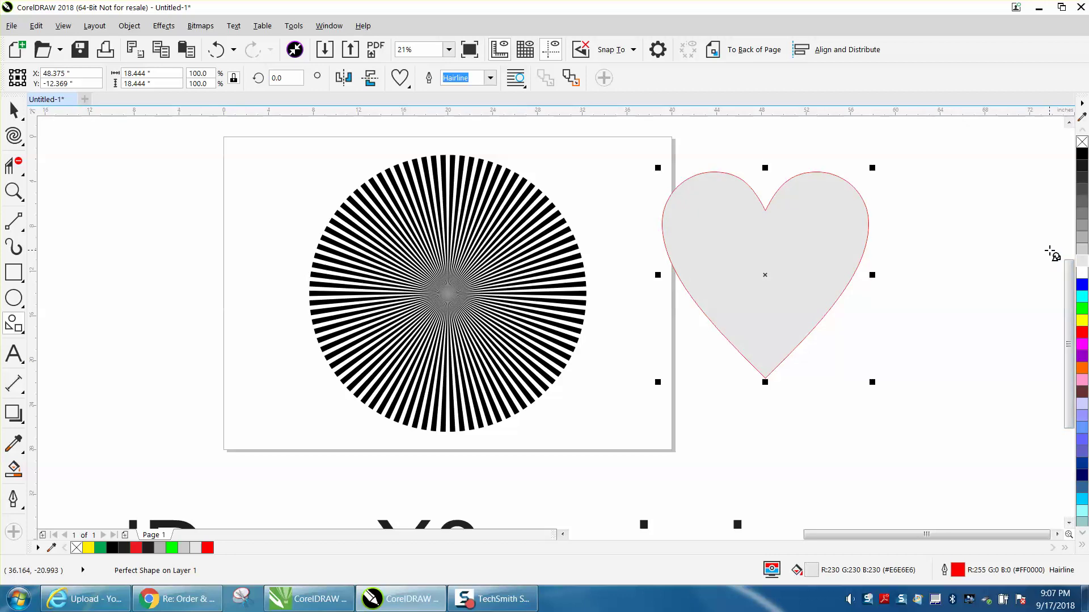
key("p")
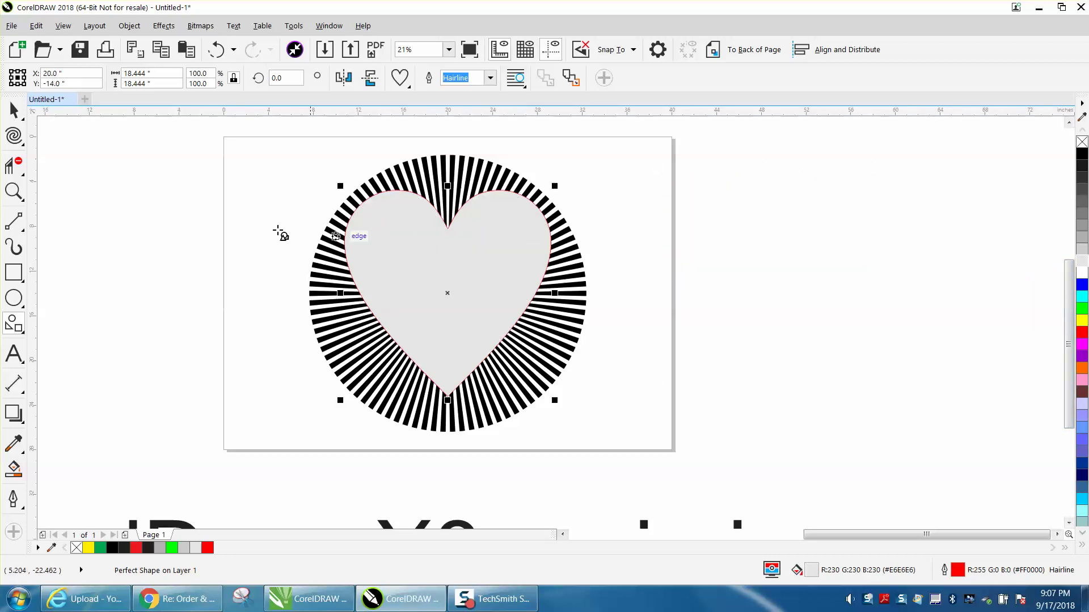
left_click(434, 166)
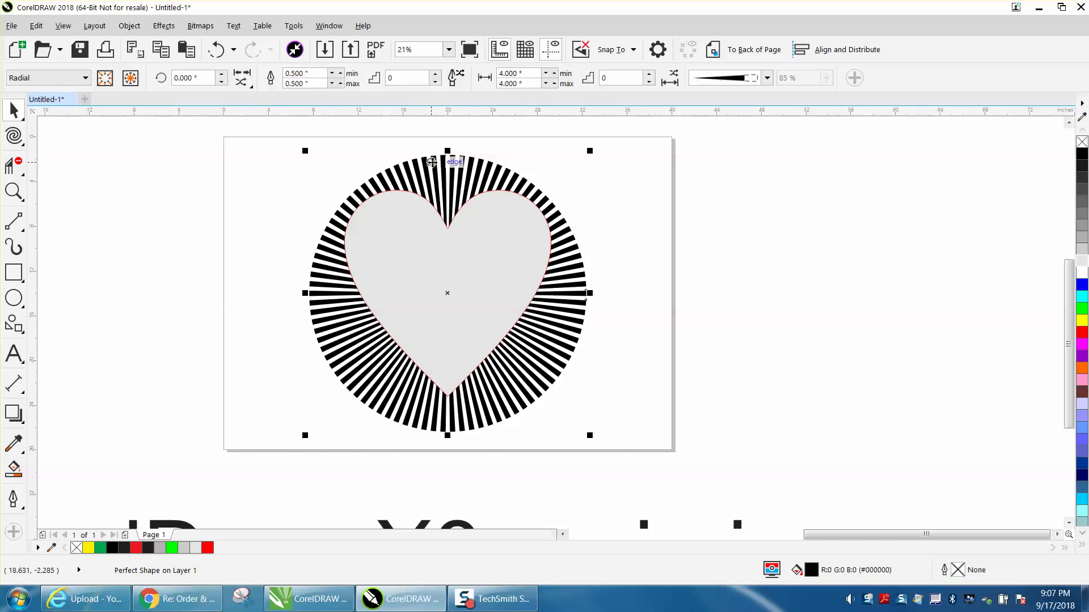
left_click(106, 80)
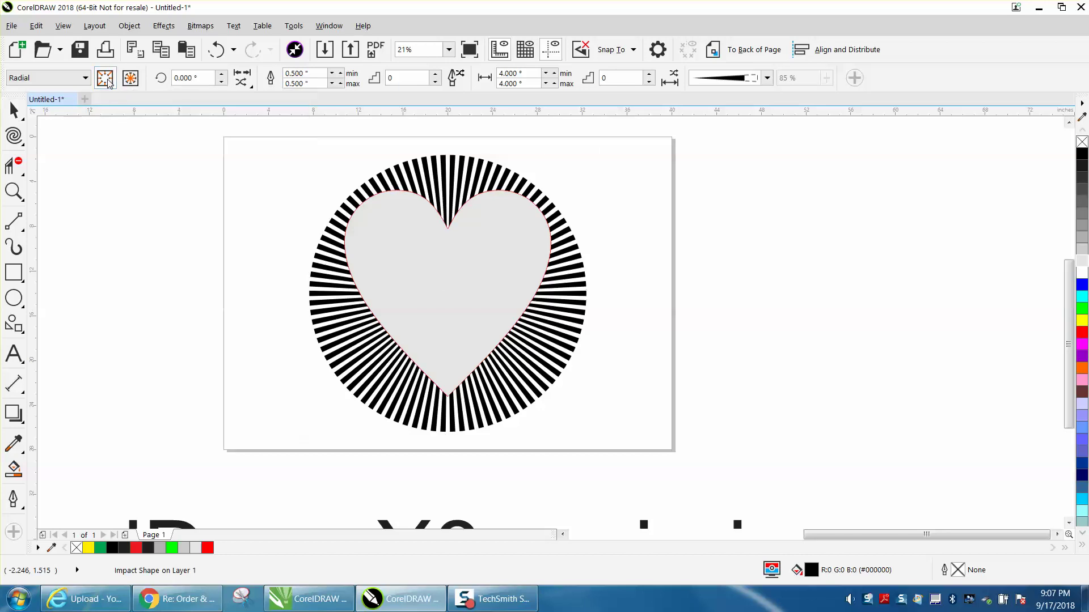
left_click(421, 245)
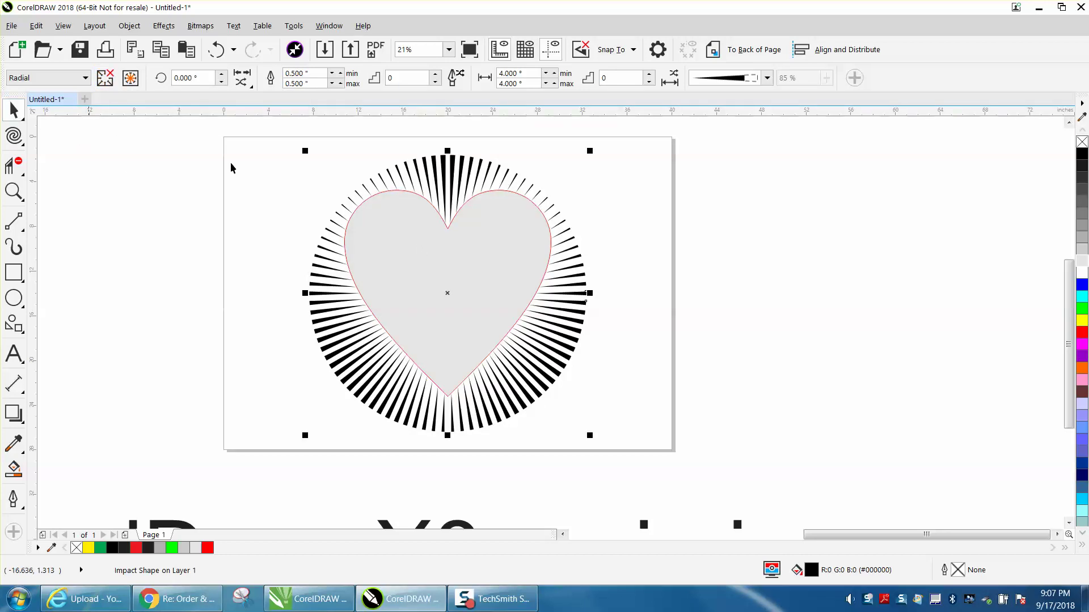
left_click_drag(448, 291, 758, 299)
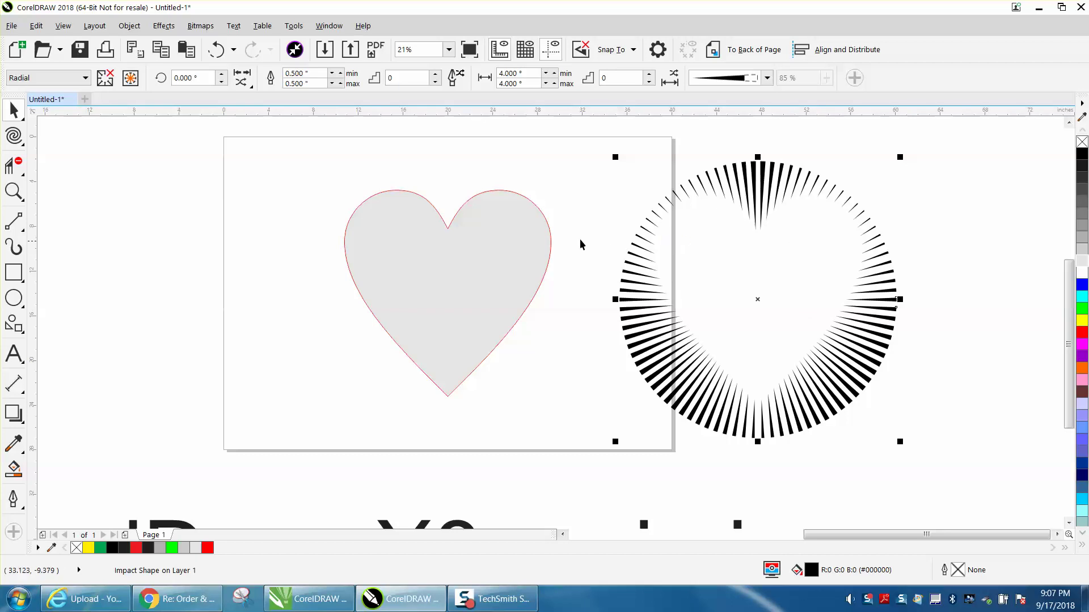
left_click(14, 192)
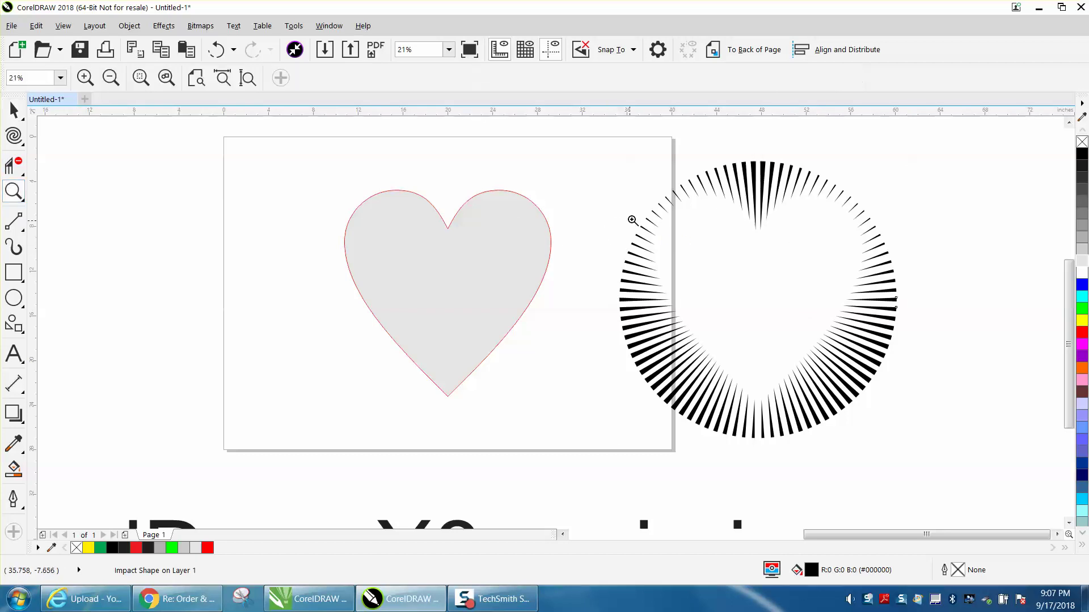
scroll(819, 290, "up", 1)
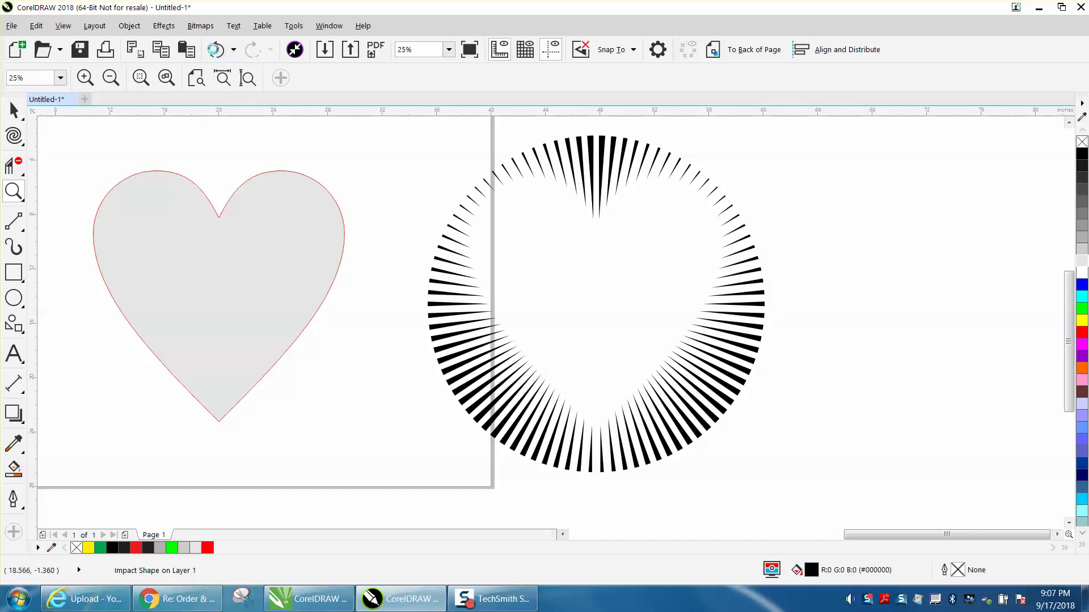
left_click(216, 51)
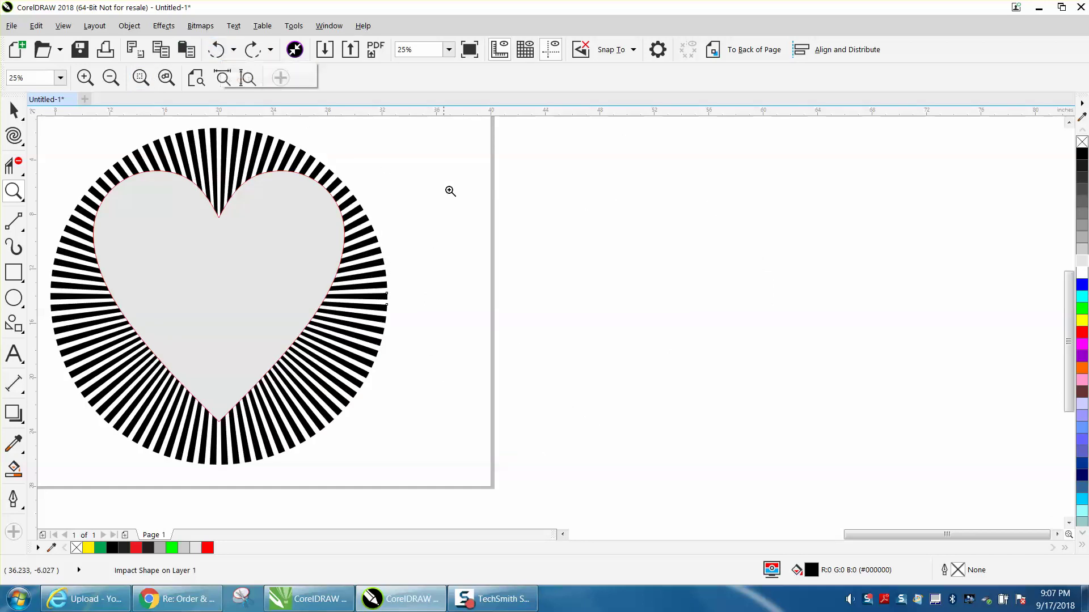
scroll(431, 196, "down", 4)
left_click(14, 111)
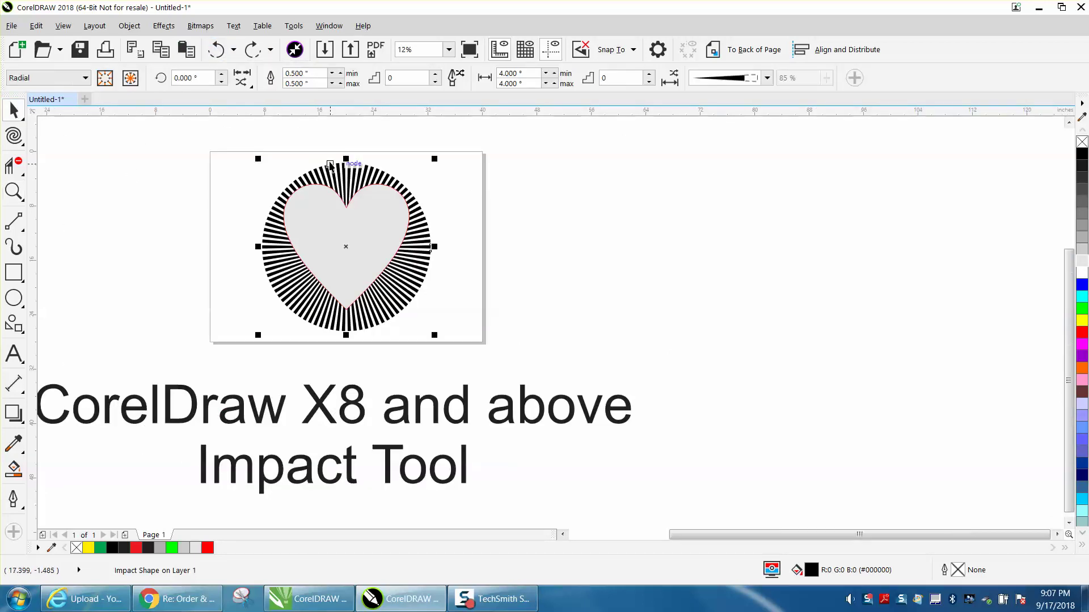
left_click(347, 175)
left_click(353, 175)
left_click(352, 175)
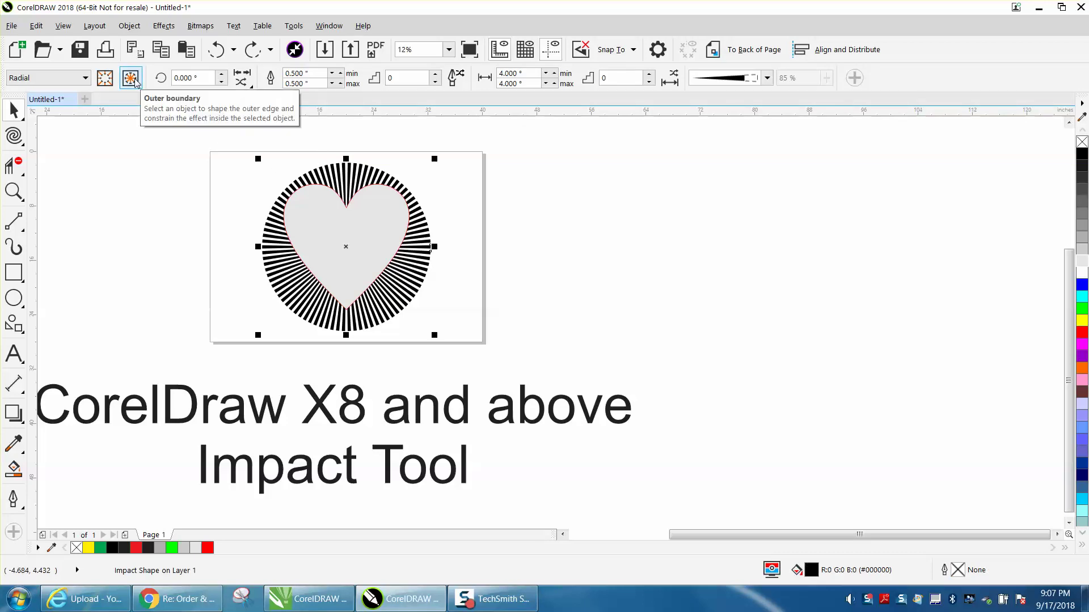
left_click(105, 79)
left_click(318, 216)
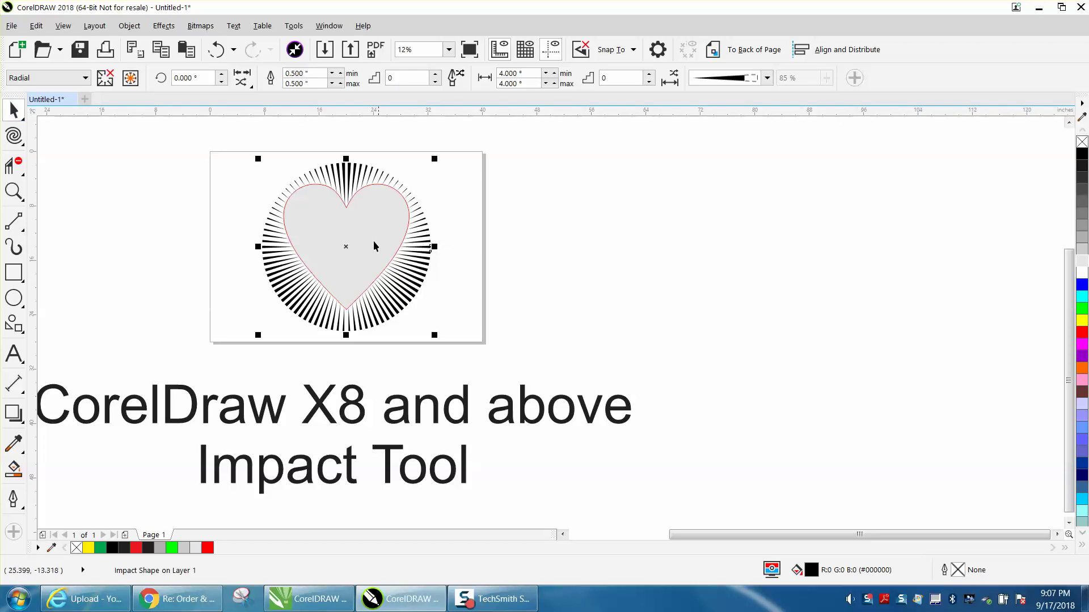
left_click_drag(345, 239, 479, 243)
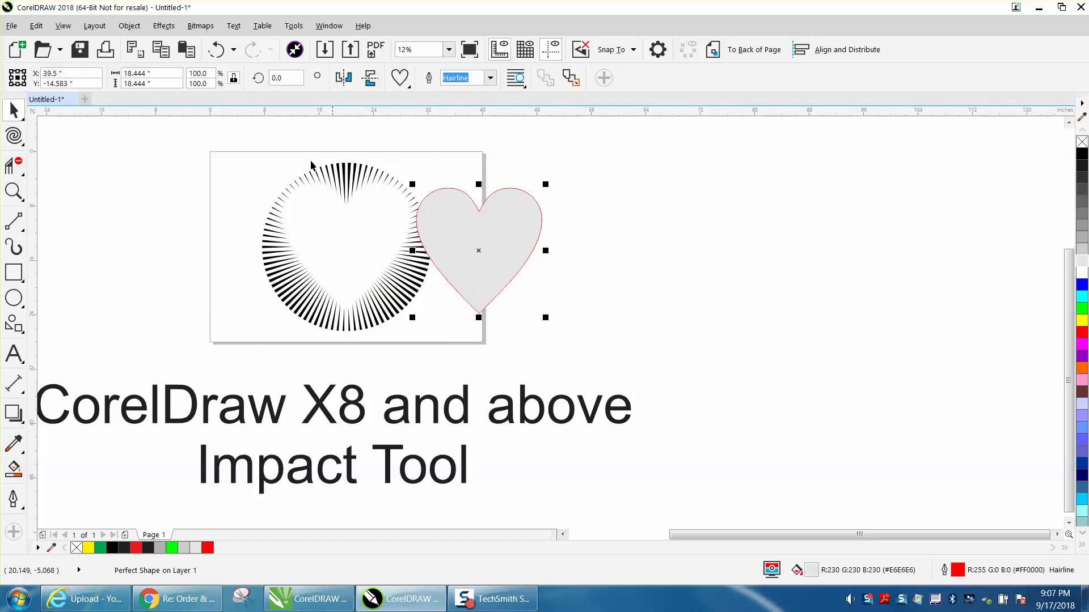
left_click(216, 50)
left_click(216, 50)
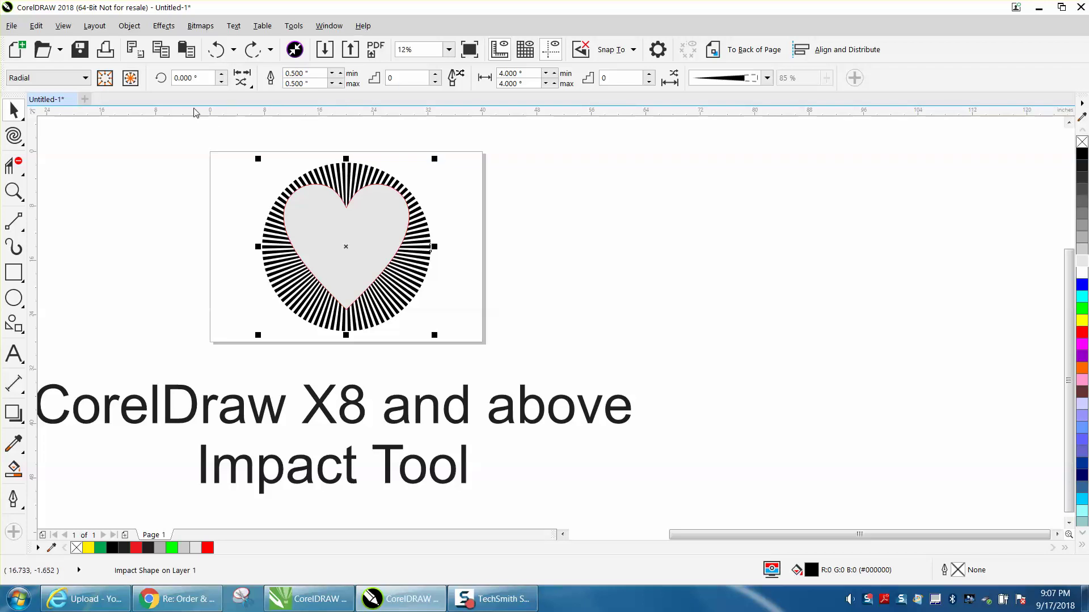
Step: Use the heart as outer boundary for a heart-shaped ray burst, then zoom in and select it
left_click(130, 78)
left_click(327, 217)
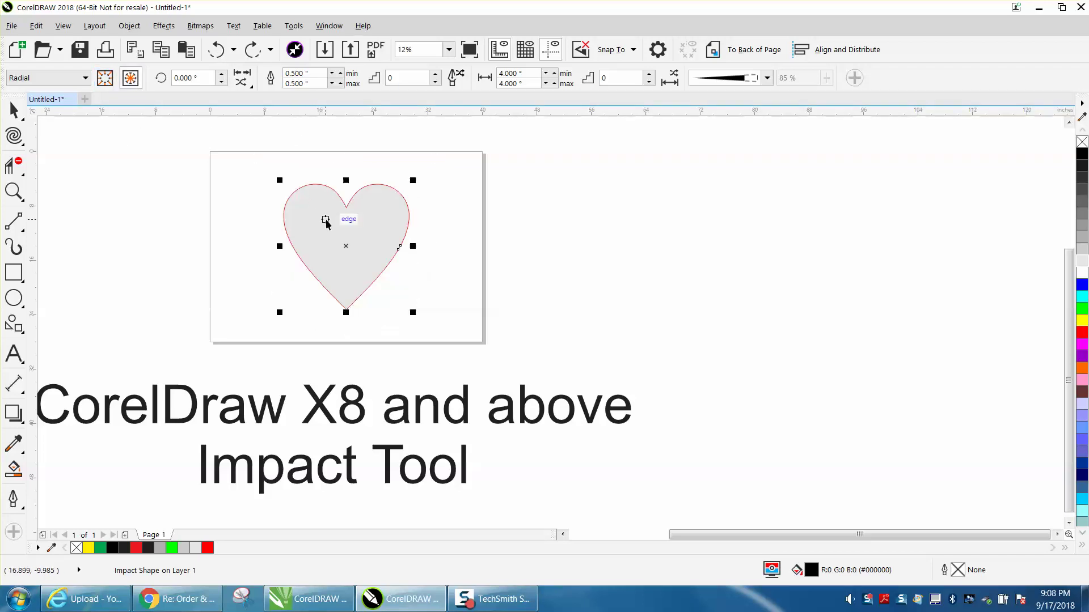
left_click_drag(346, 246, 508, 246)
left_click(14, 191)
left_click_drag(445, 183, 628, 322)
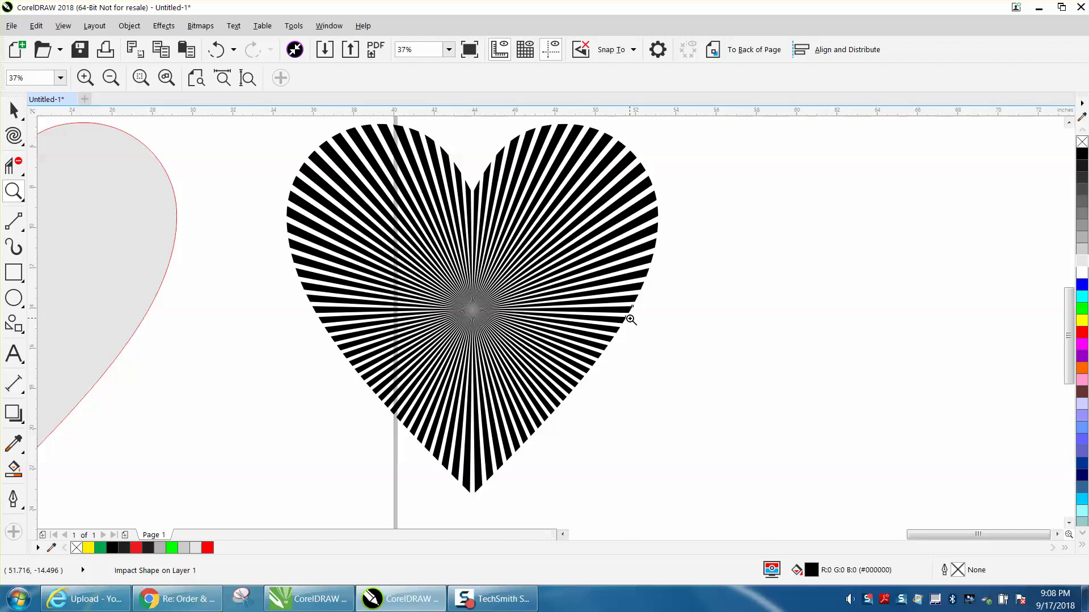
left_click_drag(445, 280, 547, 339)
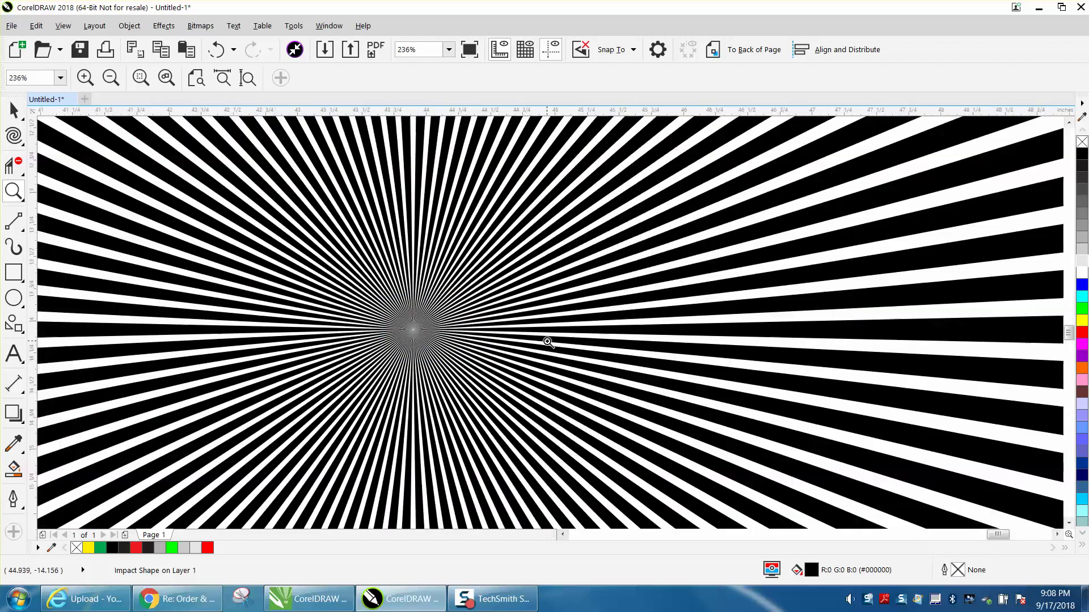
scroll(412, 272, "down", 6)
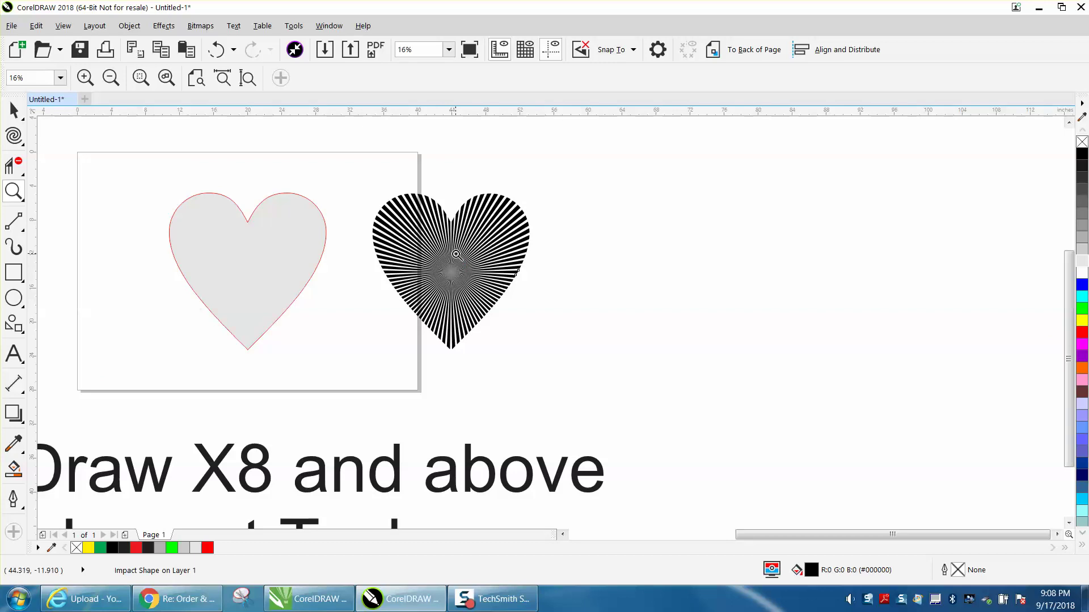
left_click(14, 111)
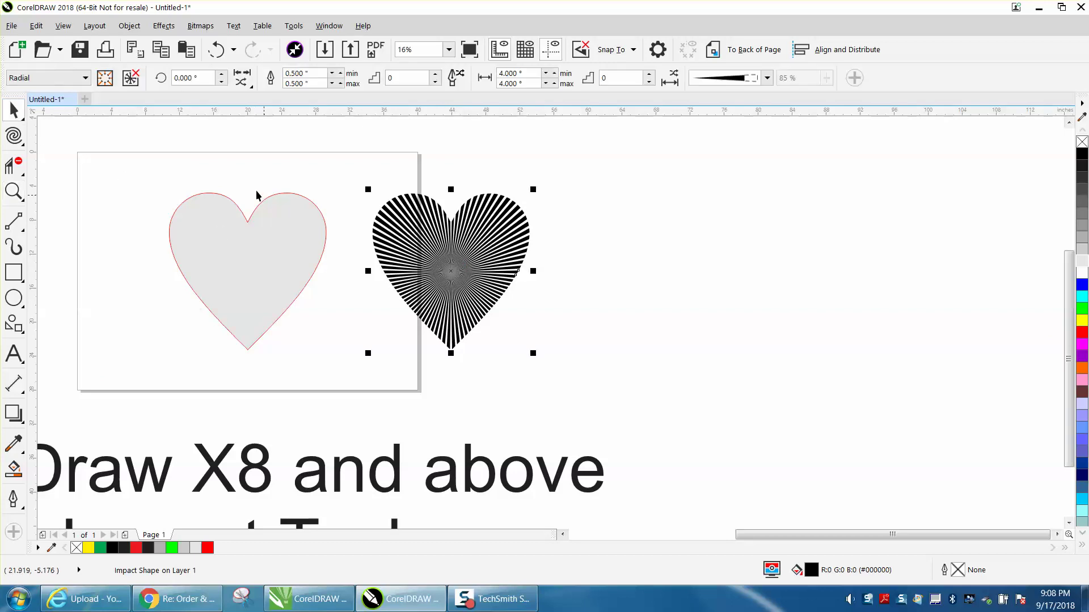
Step: Undo three times to restore the ray circle, delete the gray heart, and select the circle
left_click(218, 52)
left_click(218, 52)
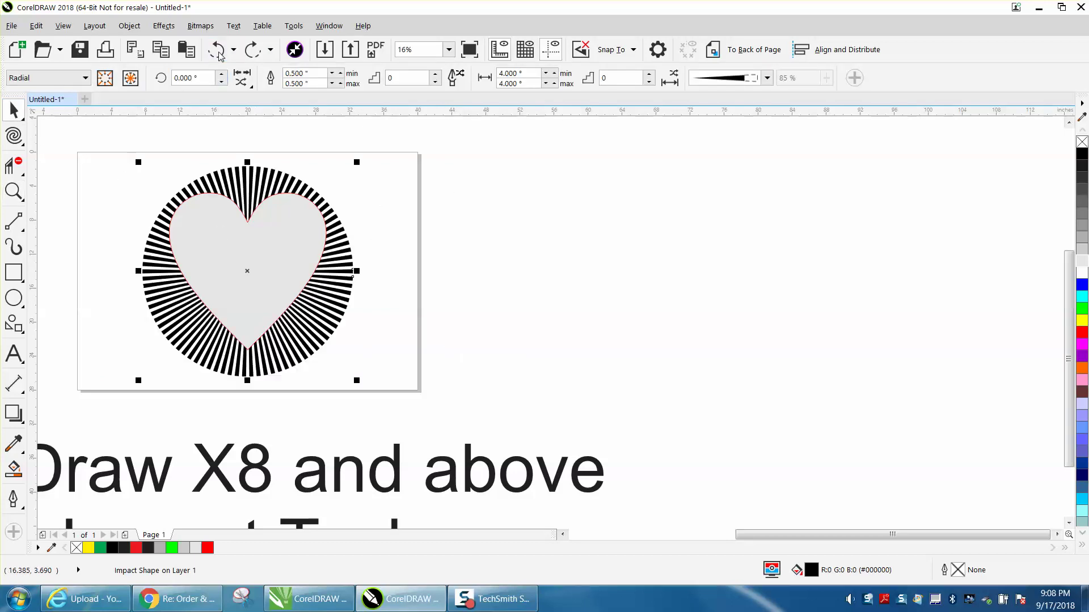
left_click(217, 52)
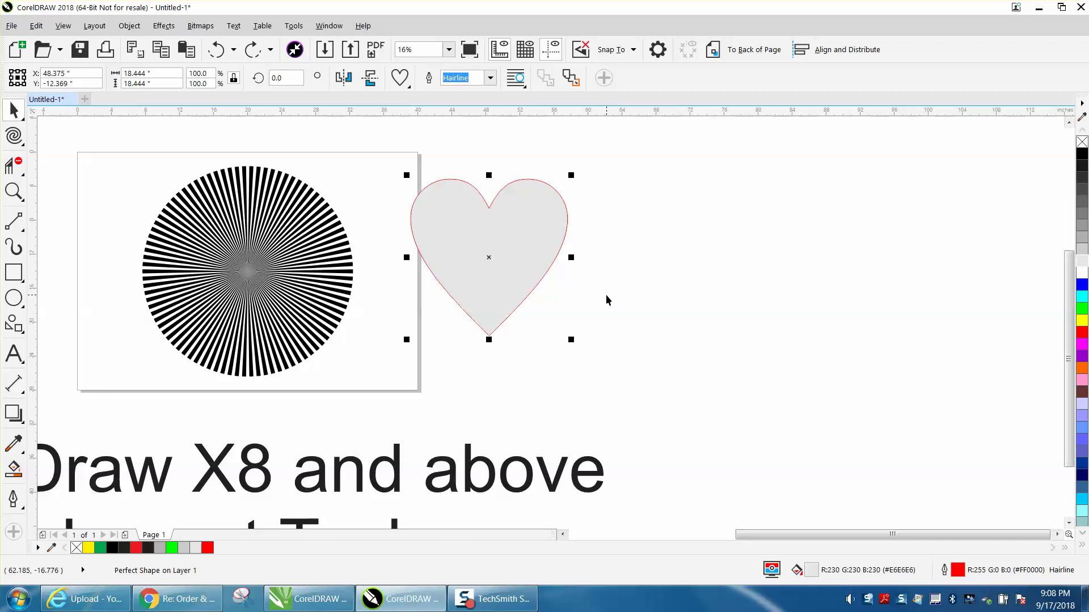
key("Delete")
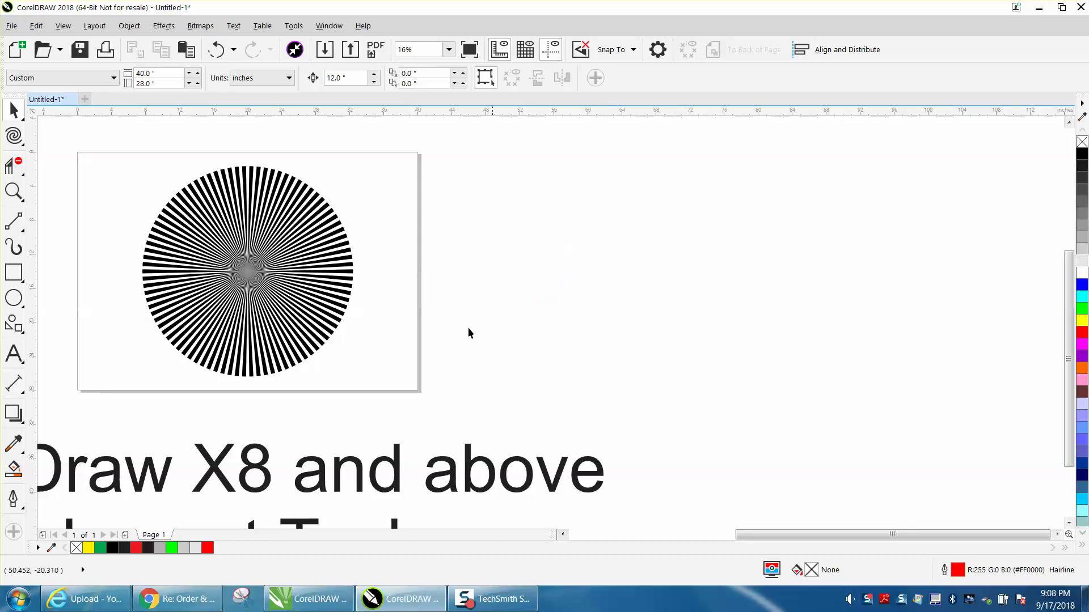
left_click(296, 296)
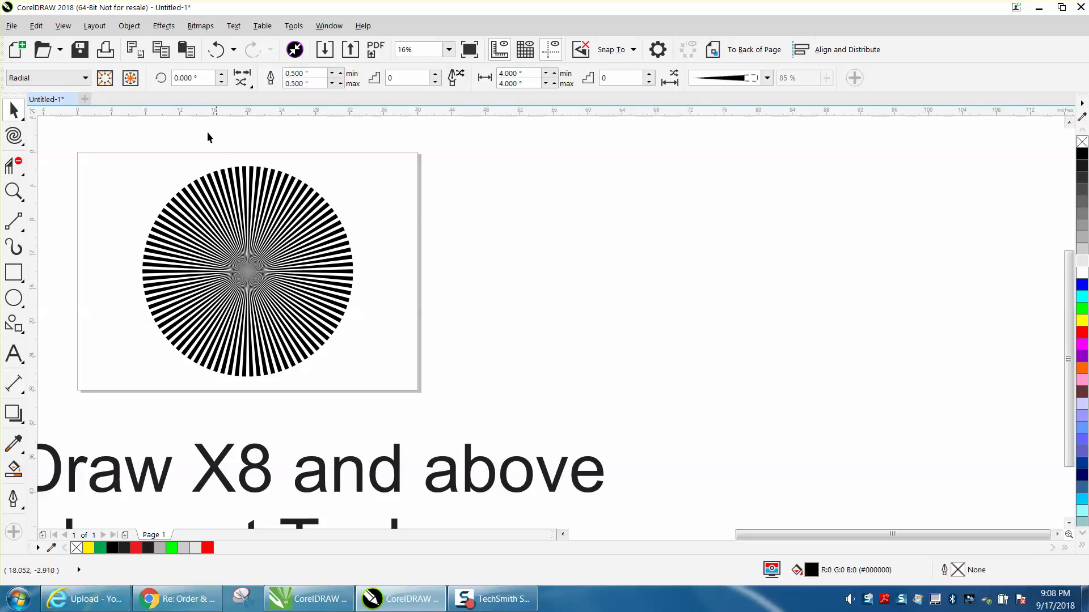
left_click(258, 178)
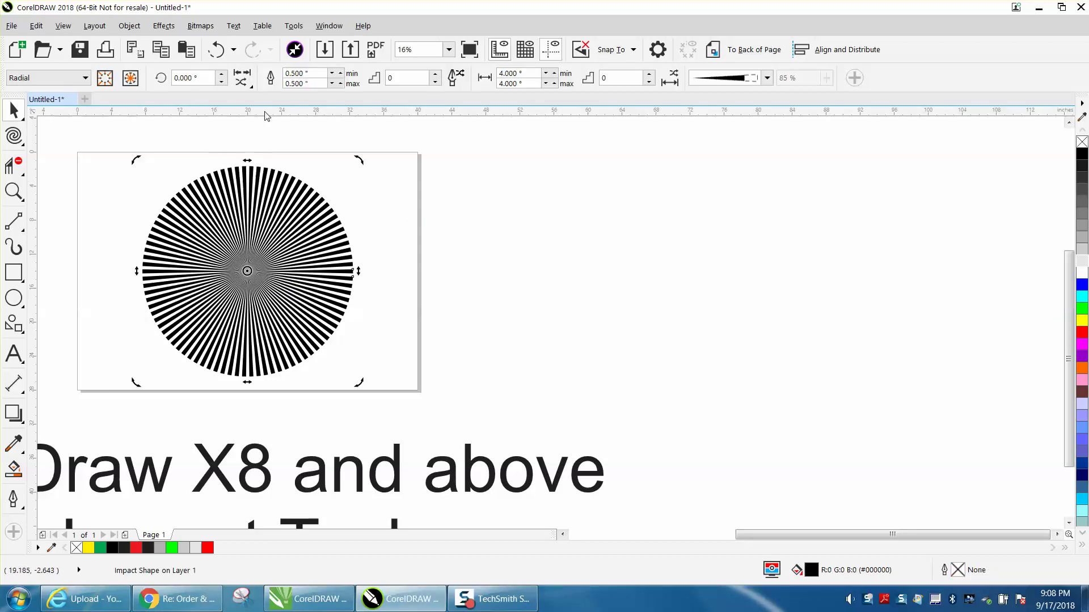
left_click(377, 118)
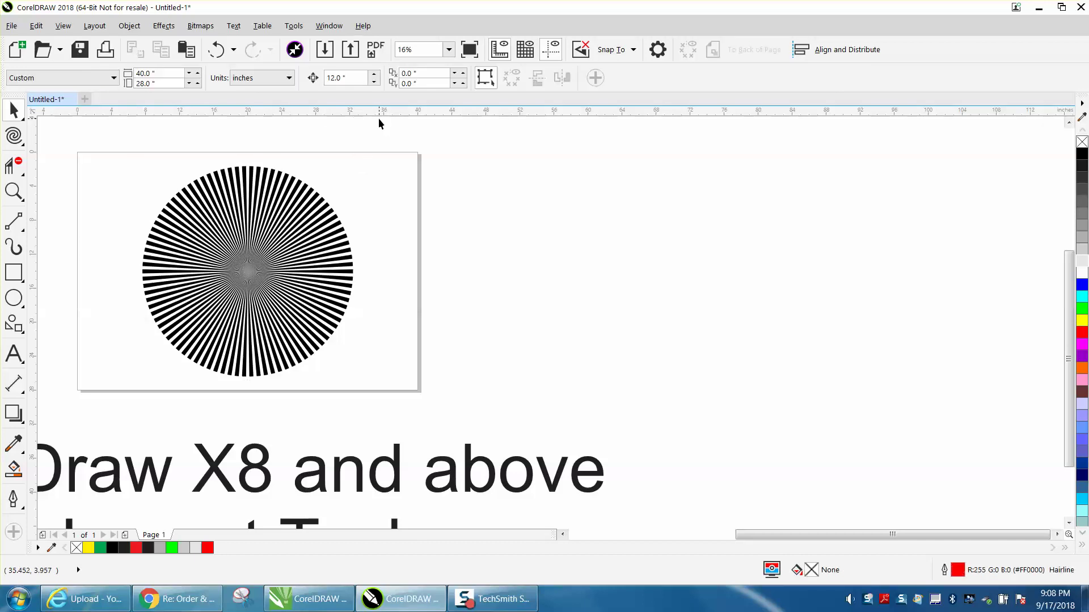
left_click(292, 177)
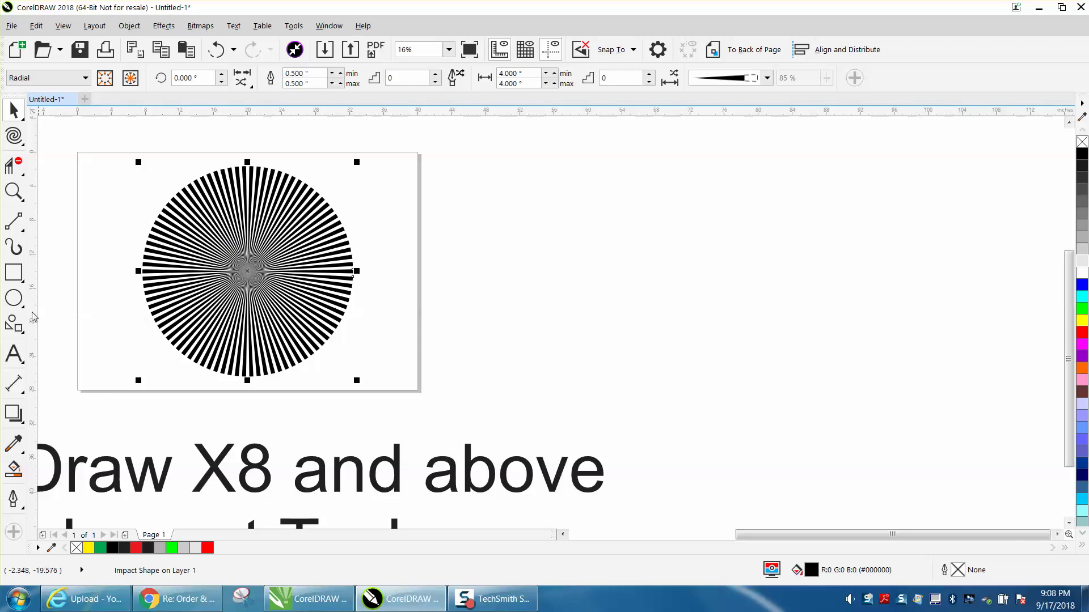
Step: Draw a circle, centre it on the page, and resize it to 25.536" around the rays
left_click(14, 298)
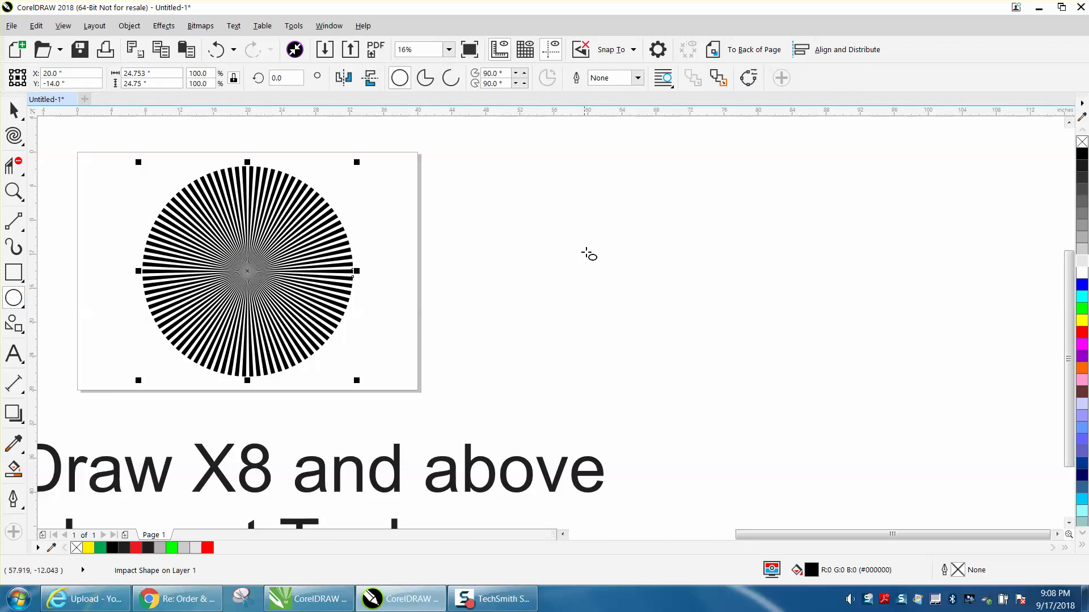
left_click_drag(684, 203, 468, 384)
key("p")
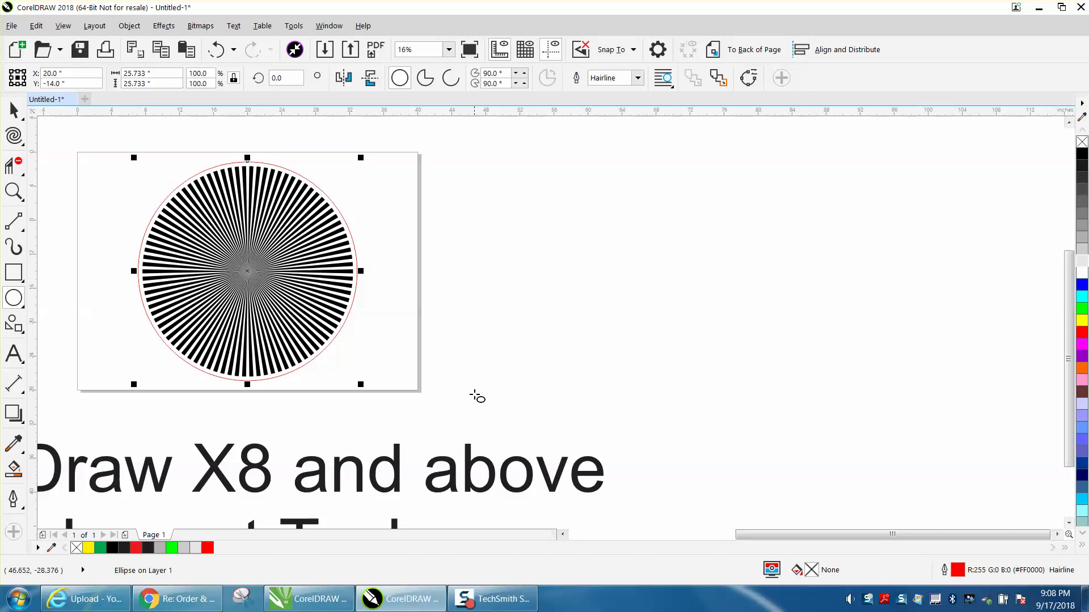
left_click_drag(368, 161, 349, 175)
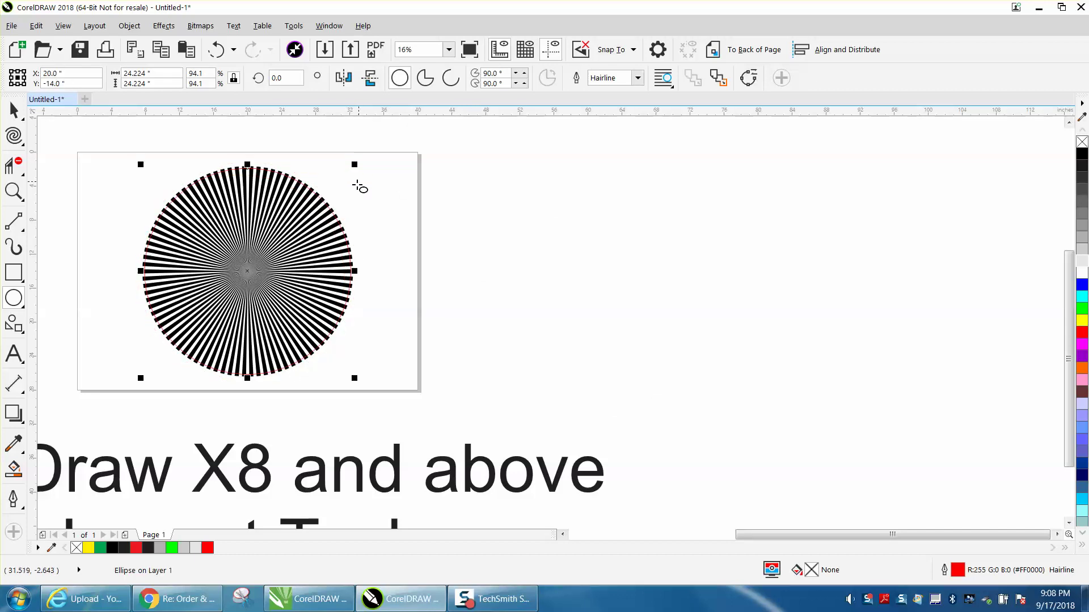
left_click(21, 112)
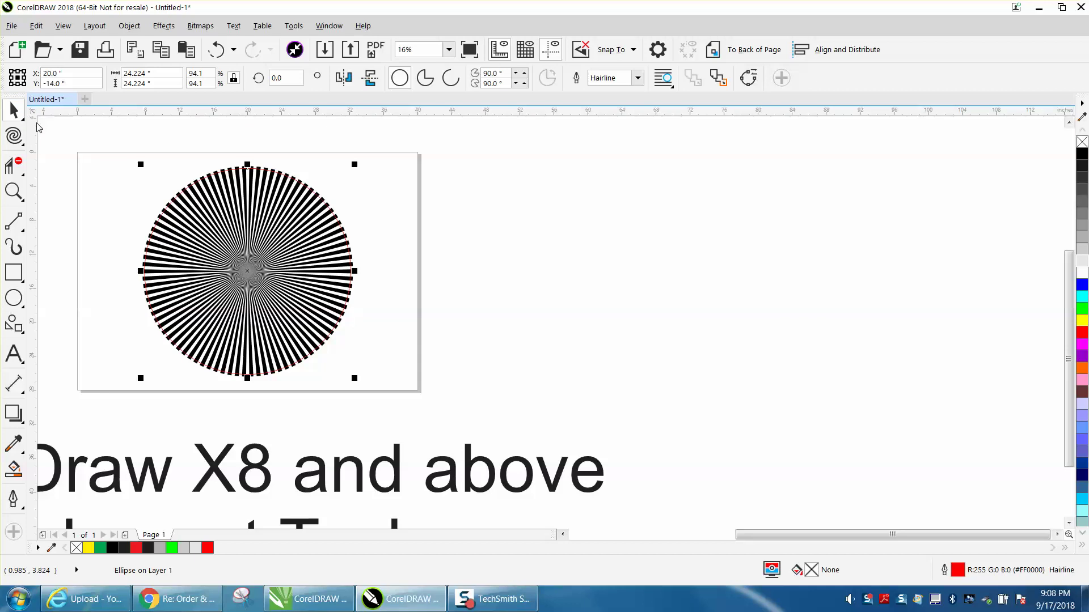
left_click_drag(353, 166, 379, 153)
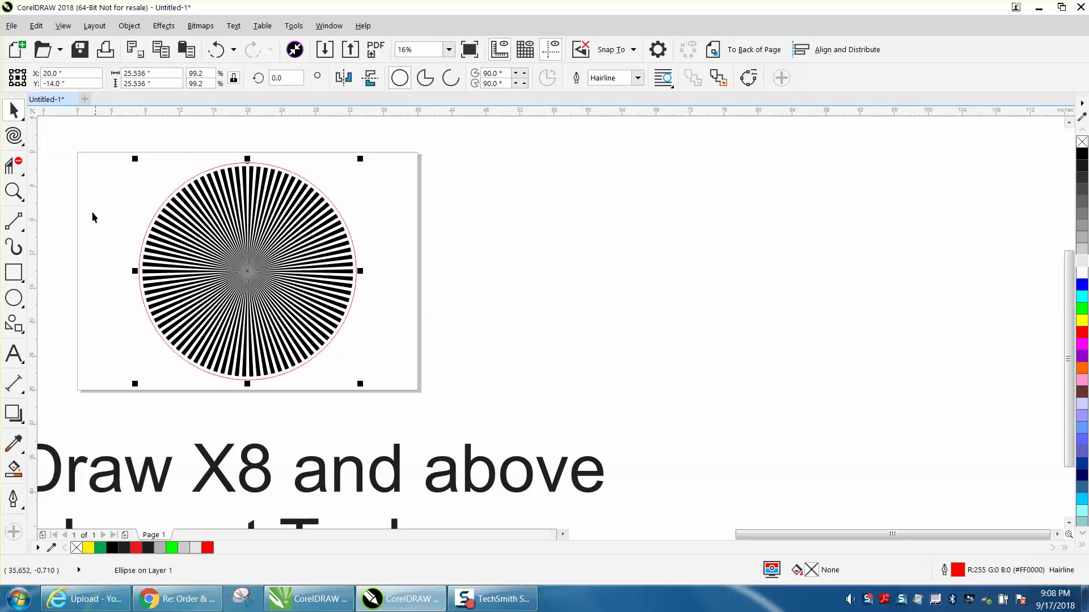
Step: Smart Fill the sunburst into a new curve, move it right of the page, and fill it black
left_click(14, 470)
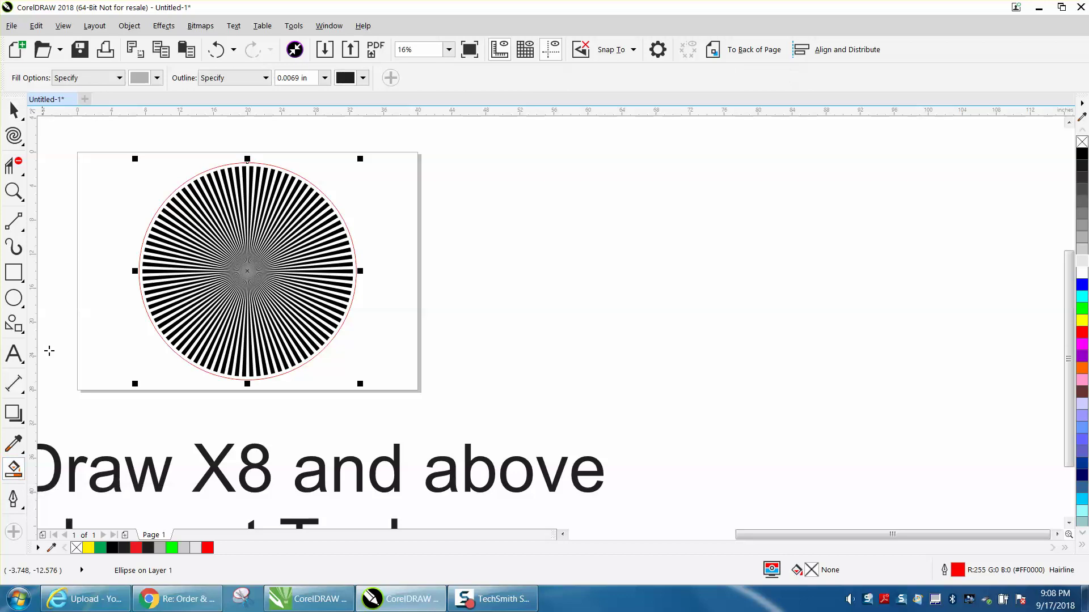
left_click(208, 171)
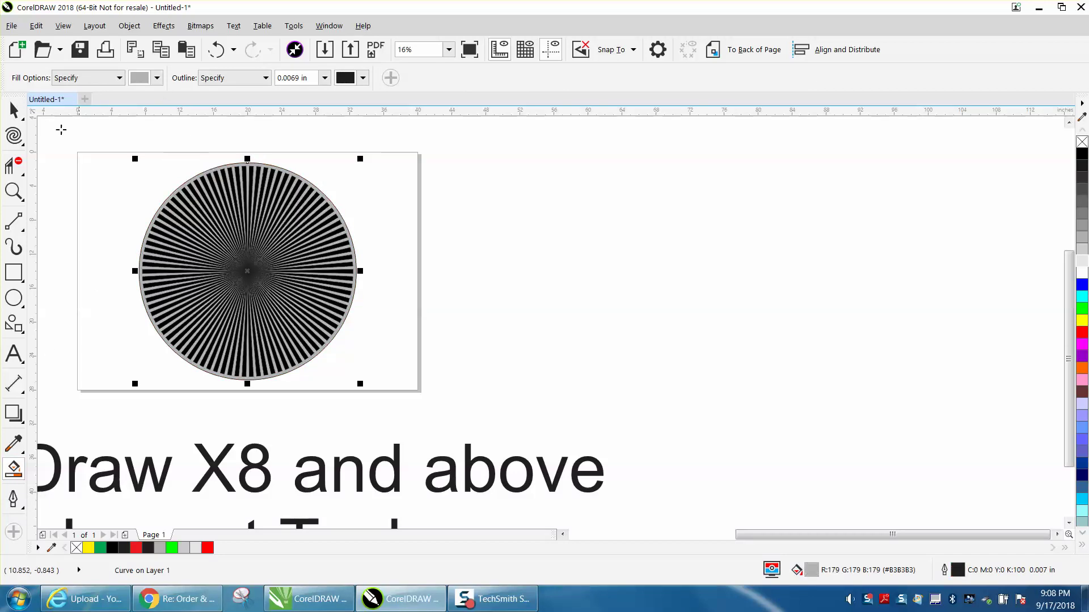
key("space")
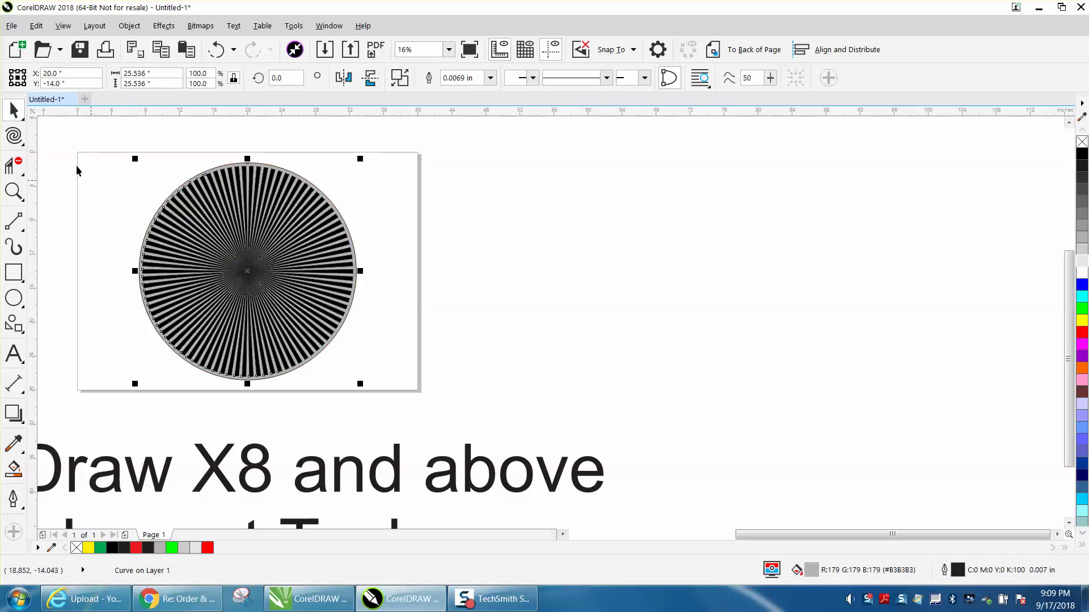
left_click_drag(240, 250, 249, 264)
left_click_drag(249, 264, 622, 283)
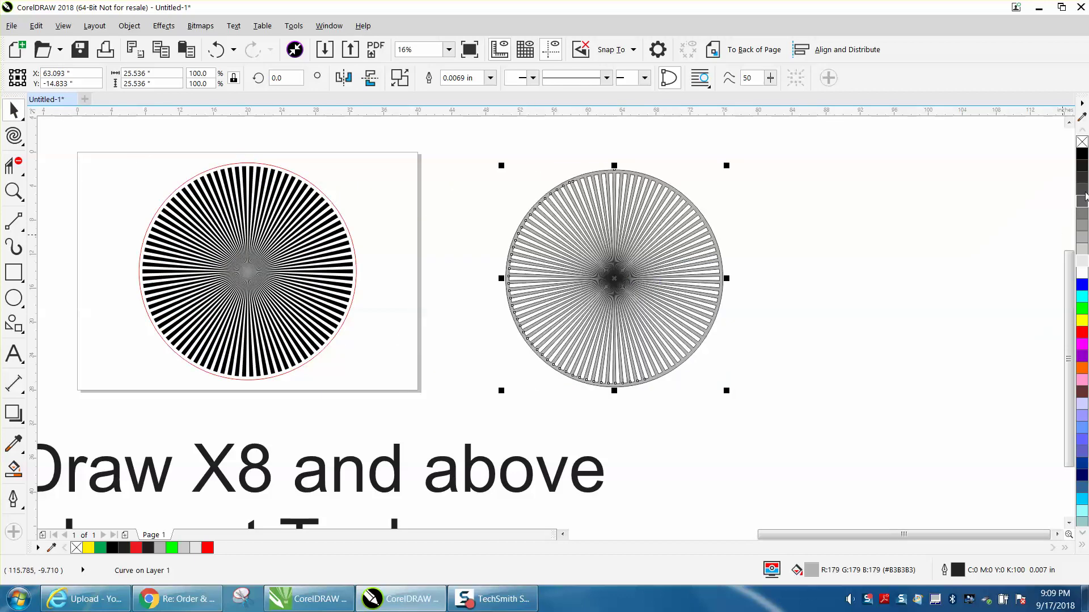
left_click(1082, 154)
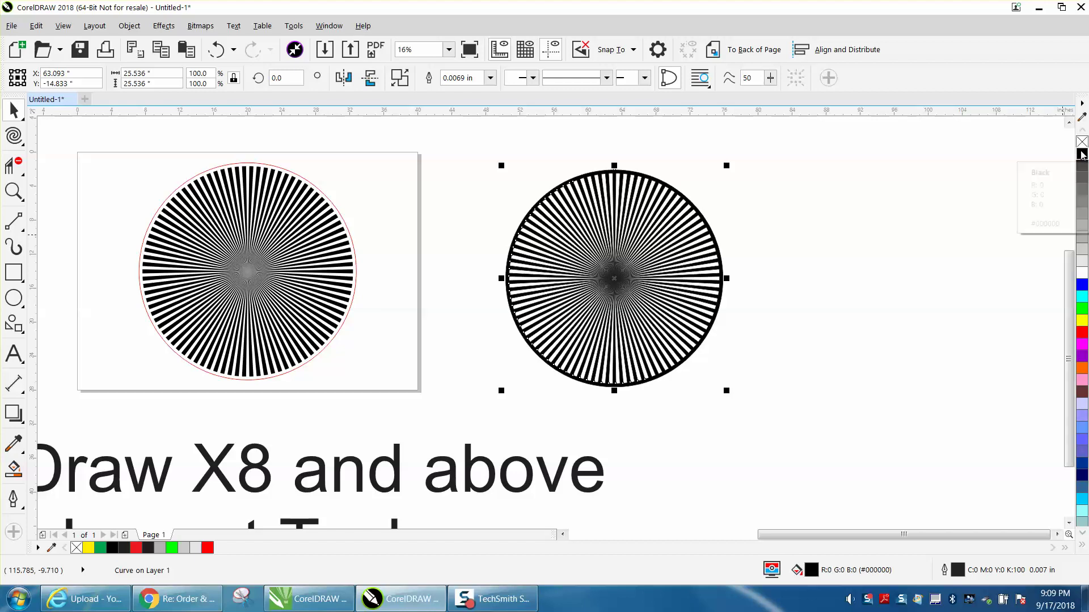
Step: Deselect and zoom in on the black sunburst
left_click(765, 220)
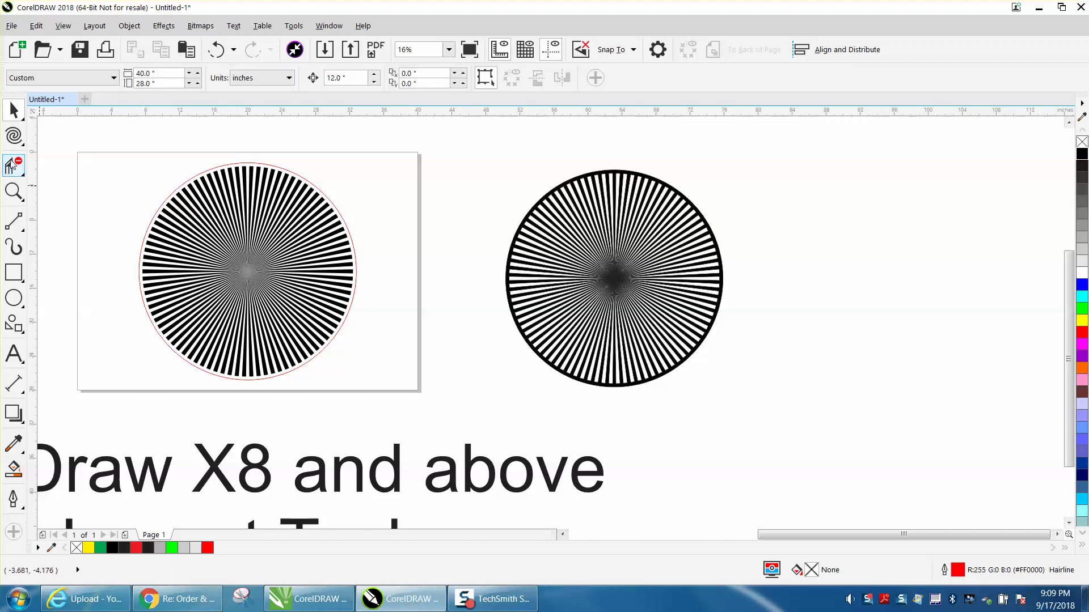
left_click(14, 191)
left_click_drag(483, 167, 803, 400)
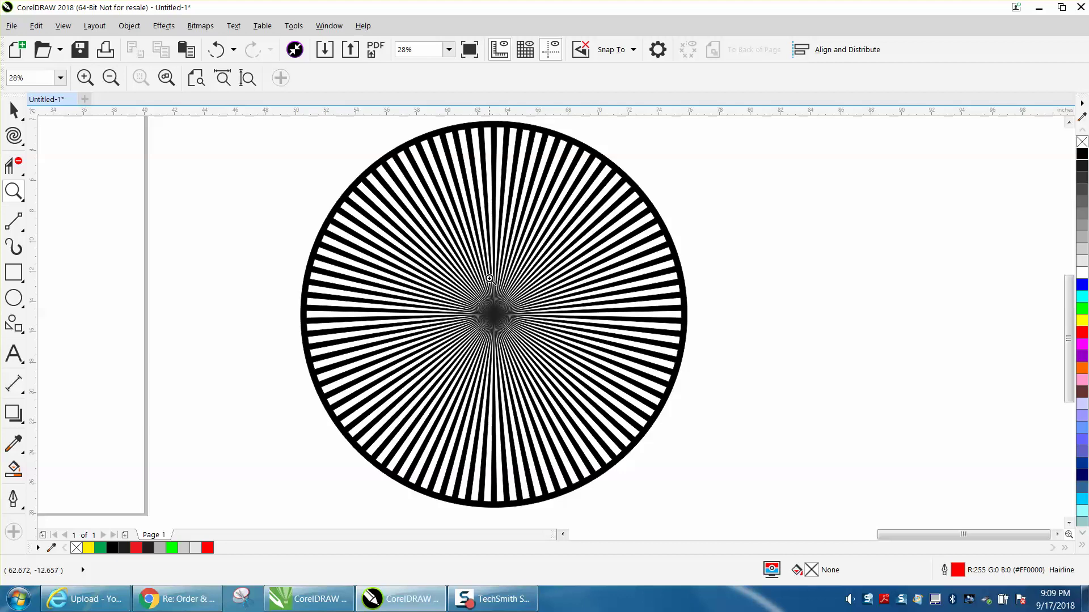
Step: Choose the Twirl tool with a 10.0" brush size and apply it to the black sunburst
left_click(18, 139)
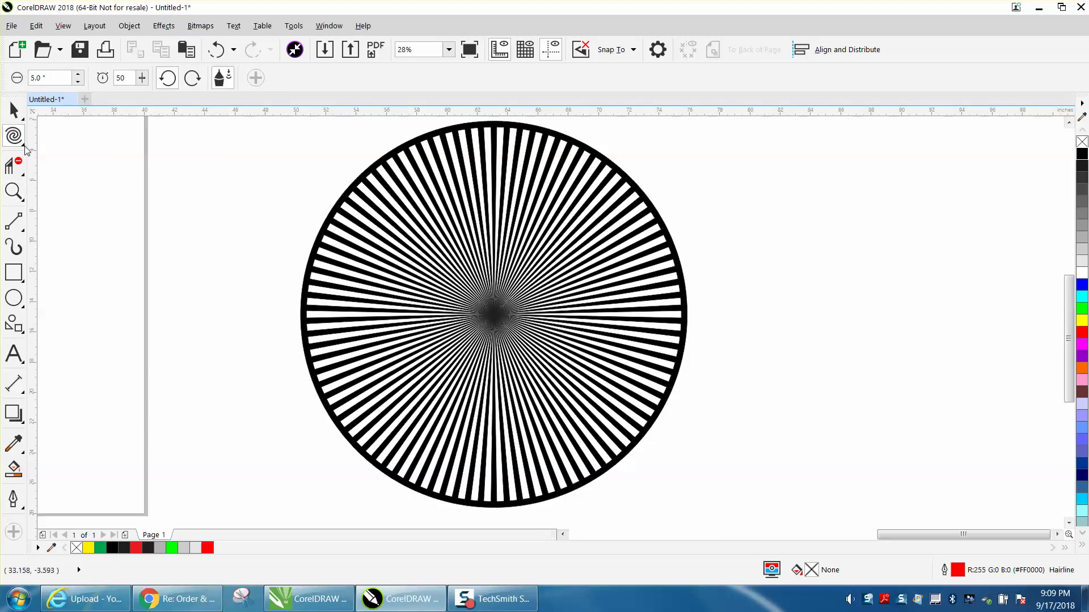
left_click(24, 148)
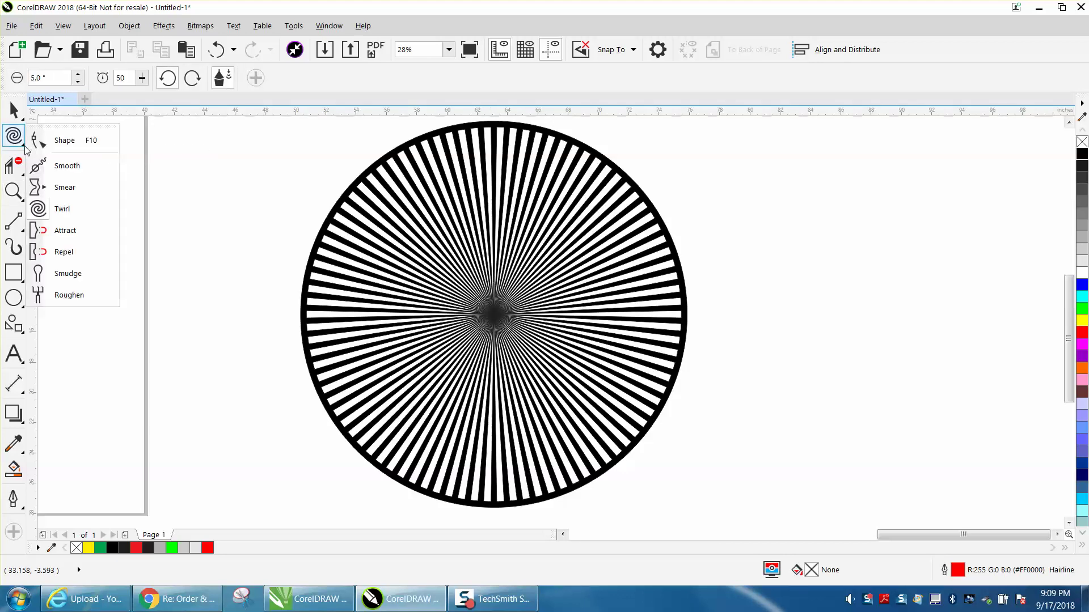
left_click(63, 210)
left_click_drag(493, 312, 493, 311)
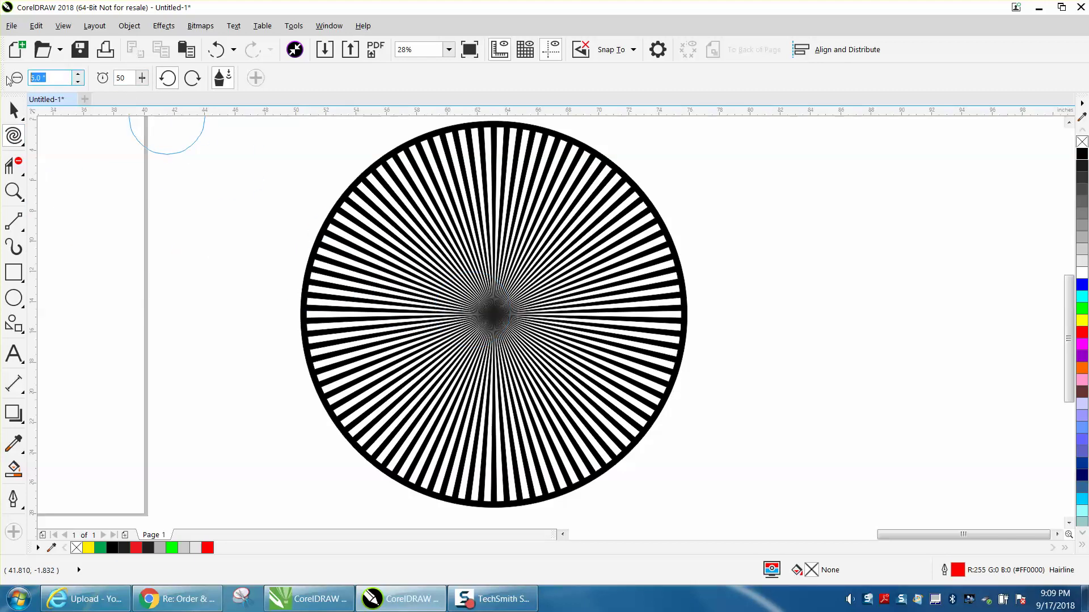
key("Return")
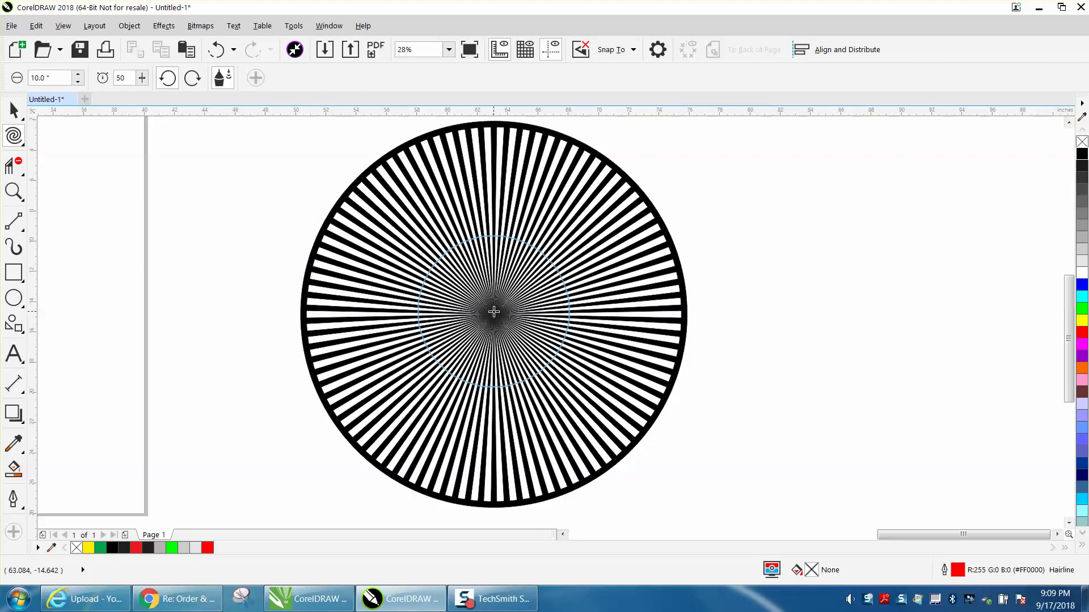
left_click(494, 311)
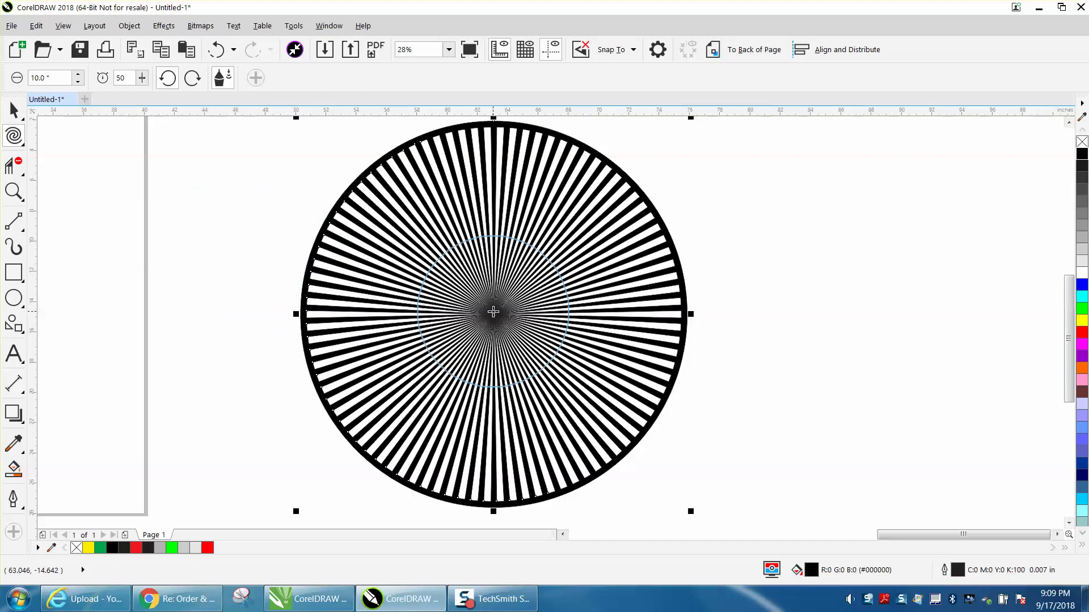
Step: Twirl the rays at the sunburst's centre, undoing the first attempt and twirling again
left_click_drag(492, 312, 491, 313)
left_click_drag(490, 368, 490, 368)
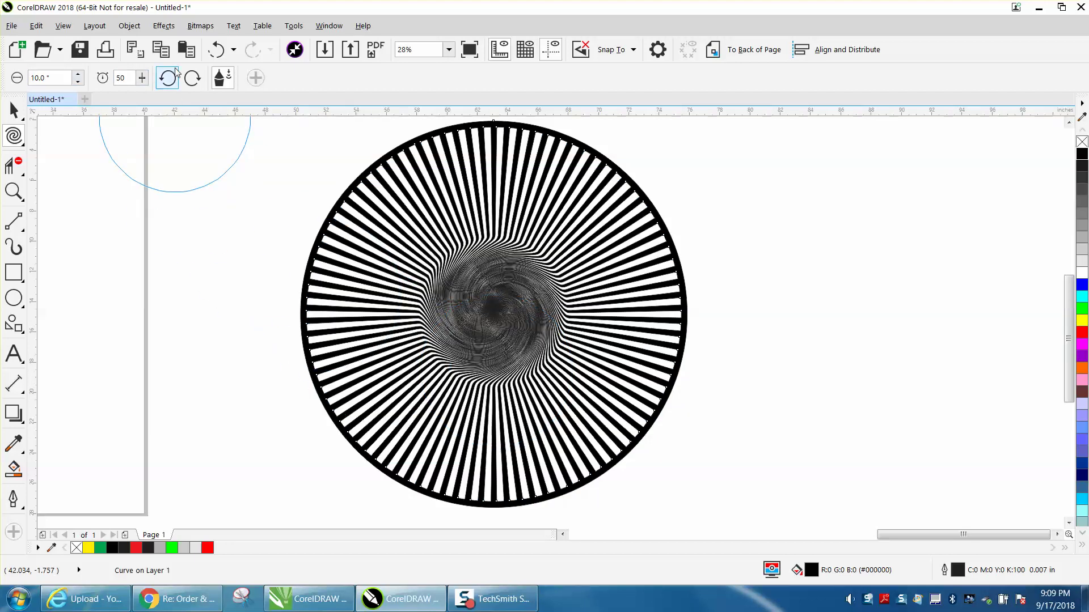
left_click(218, 52)
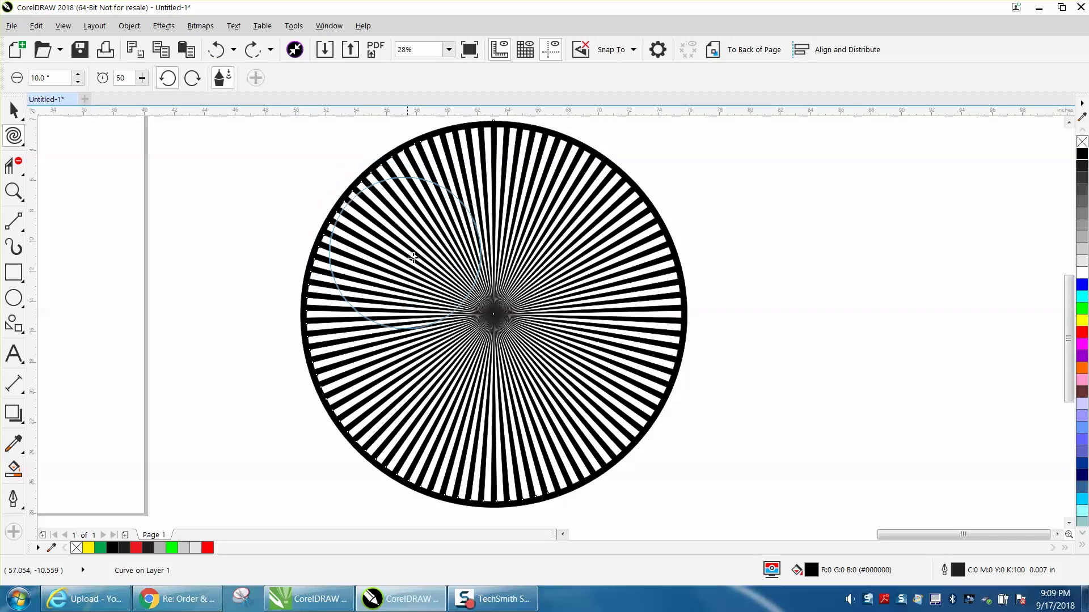
left_click_drag(494, 312, 496, 315)
left_click_drag(532, 372, 531, 371)
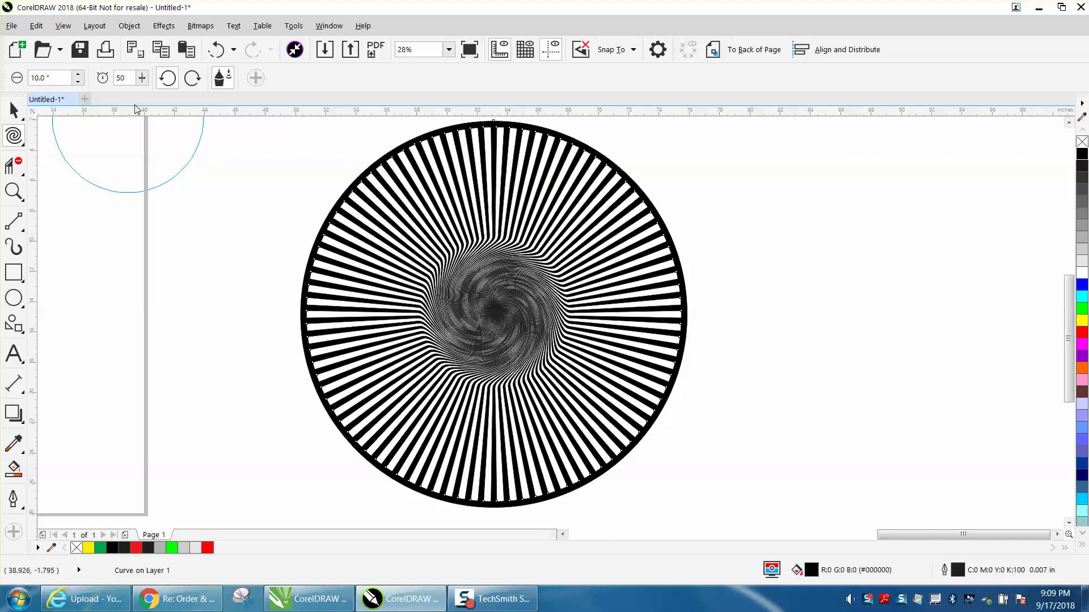
Step: Lower the twirl rate to 16, undo the strong swirl, and twirl the centre gently
left_click_drag(142, 85, 137, 96)
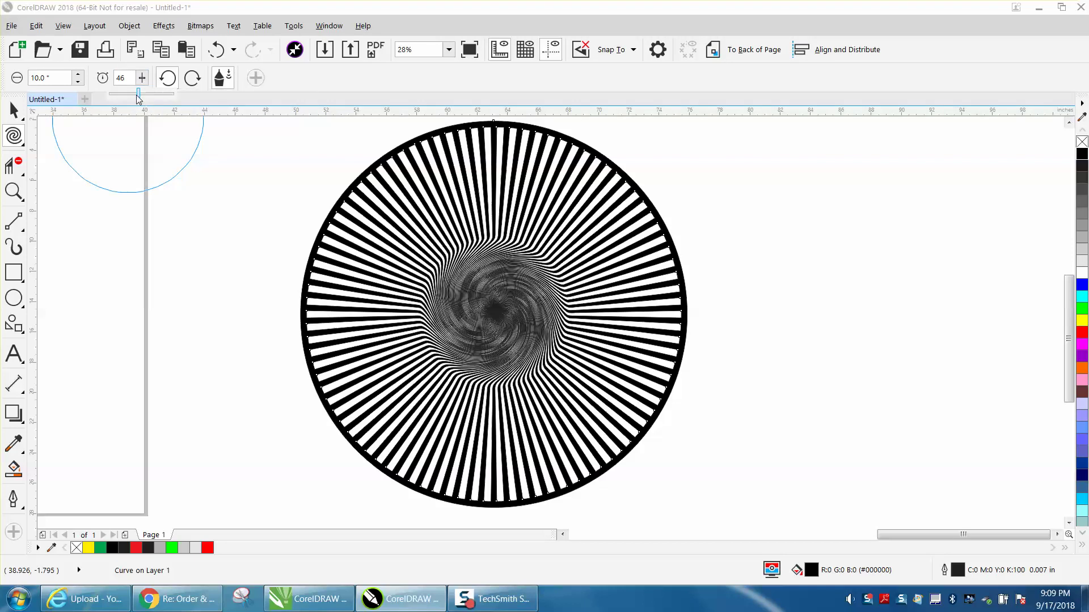
left_click(216, 54)
left_click_drag(493, 314, 493, 315)
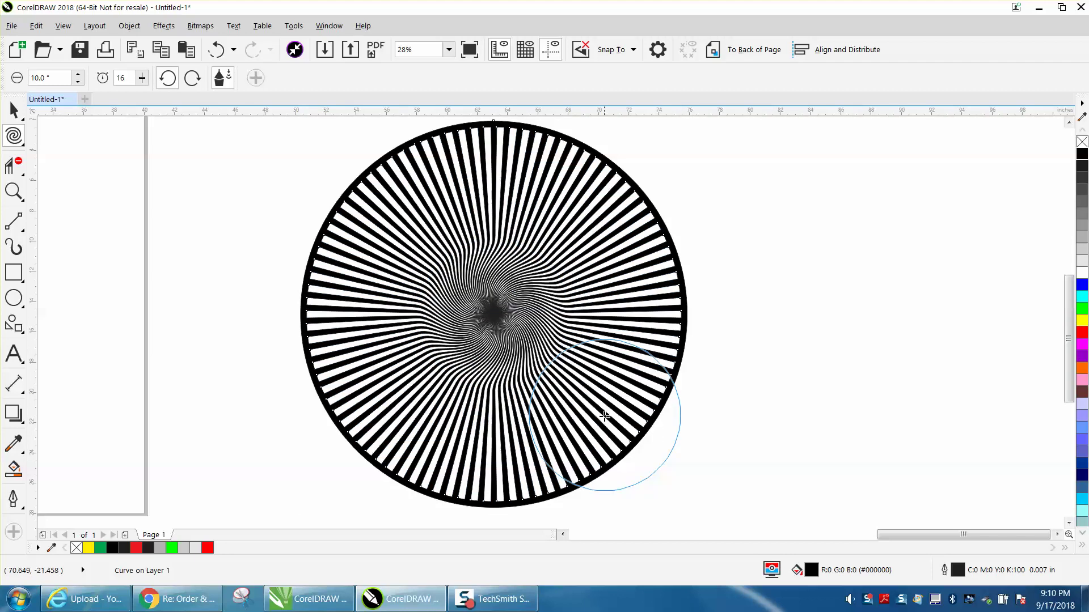
Step: Zoom in to inspect the swirled centre, zoom back out, and select the sunburst
left_click(14, 192)
left_click_drag(405, 266, 608, 379)
right_click(303, 307)
right_click(282, 292)
left_click(13, 110)
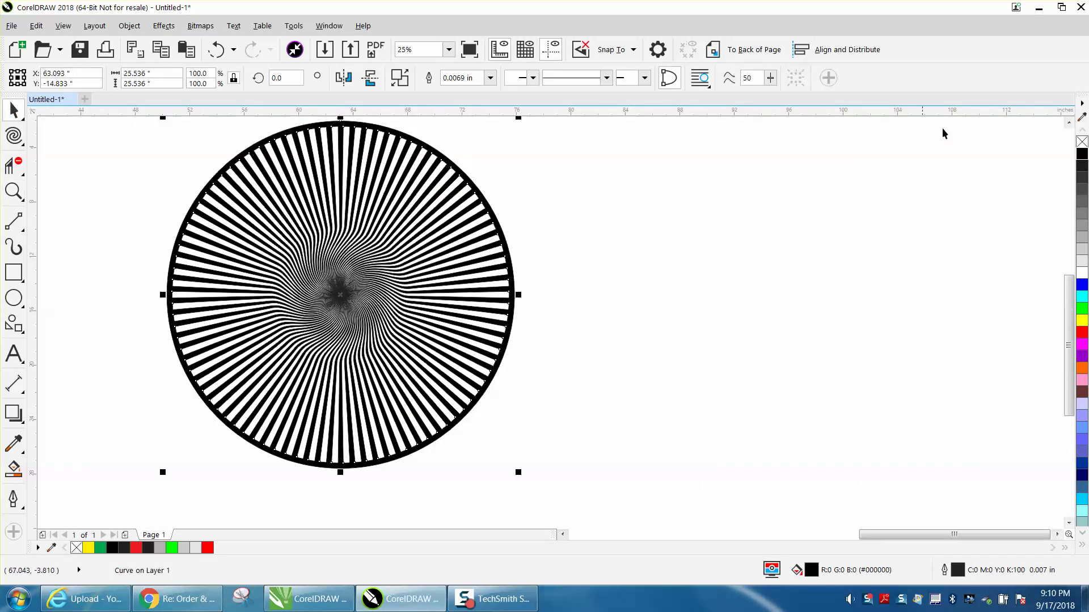
Step: Remove the sunburst's black fill, make its outline red, and zoom in on the centre
left_click(1081, 142)
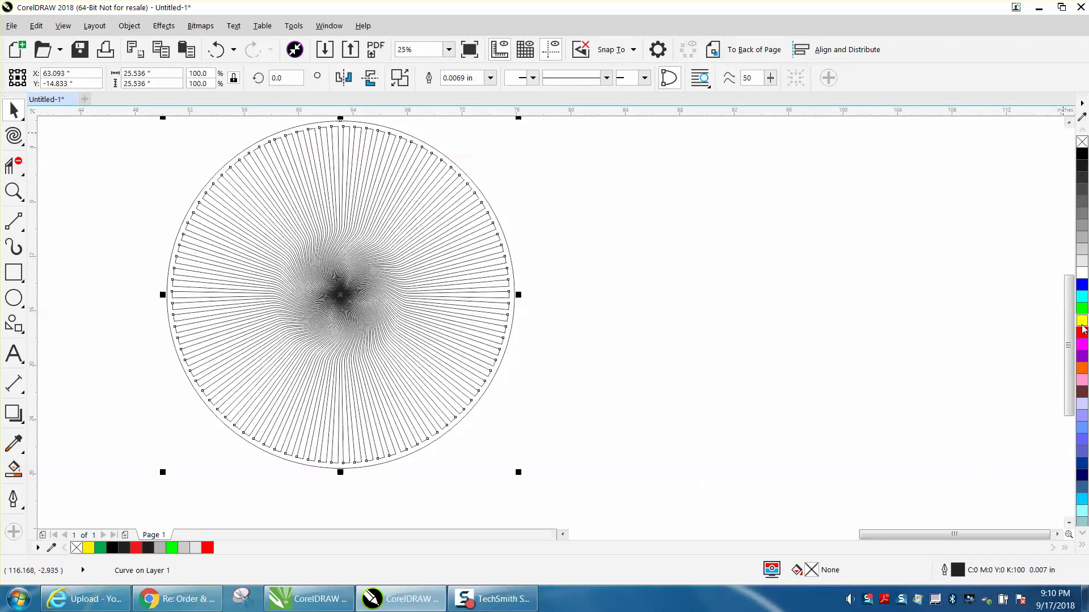
right_click(1081, 333)
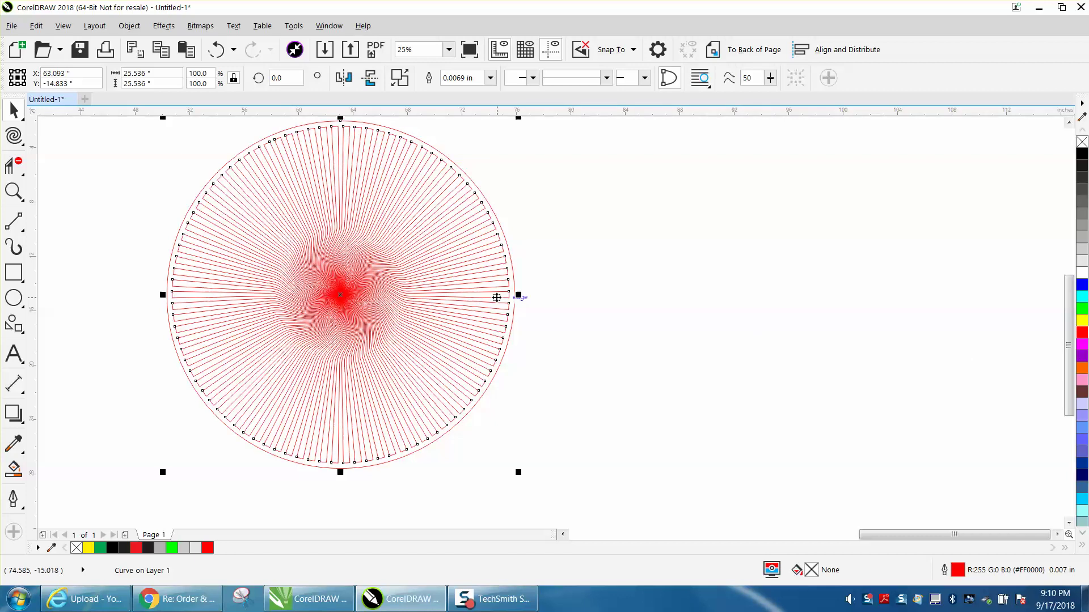
left_click(17, 193)
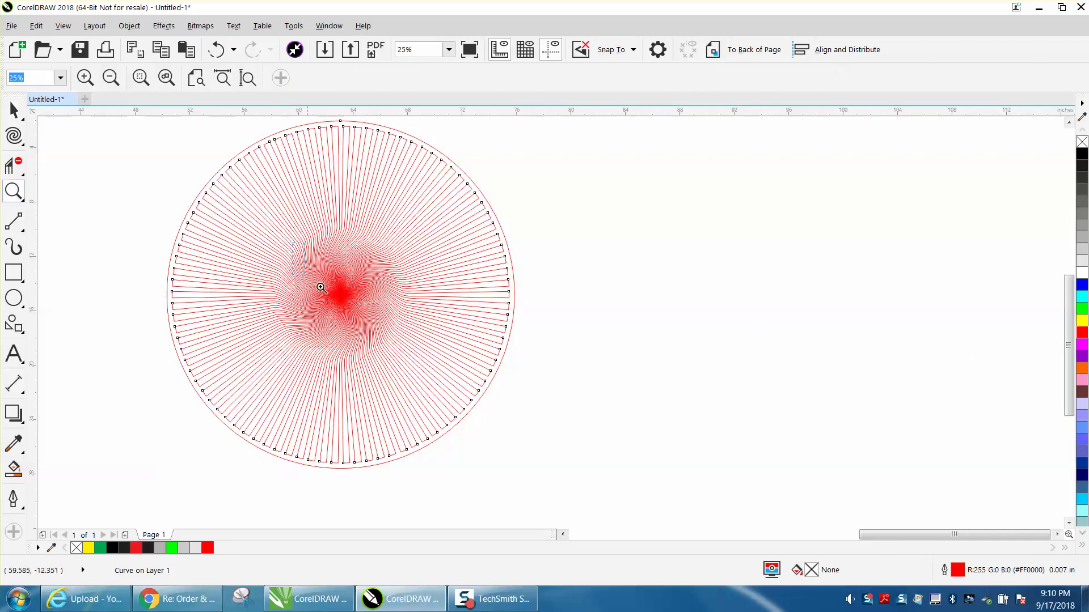
left_click_drag(292, 242, 477, 366)
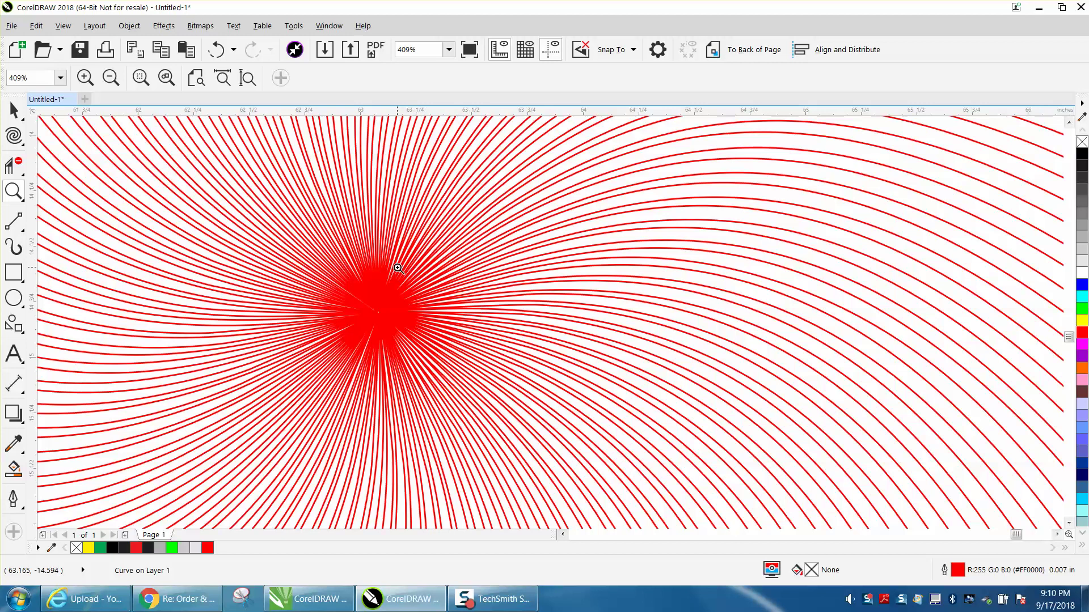
scroll(398, 268, "down", 6)
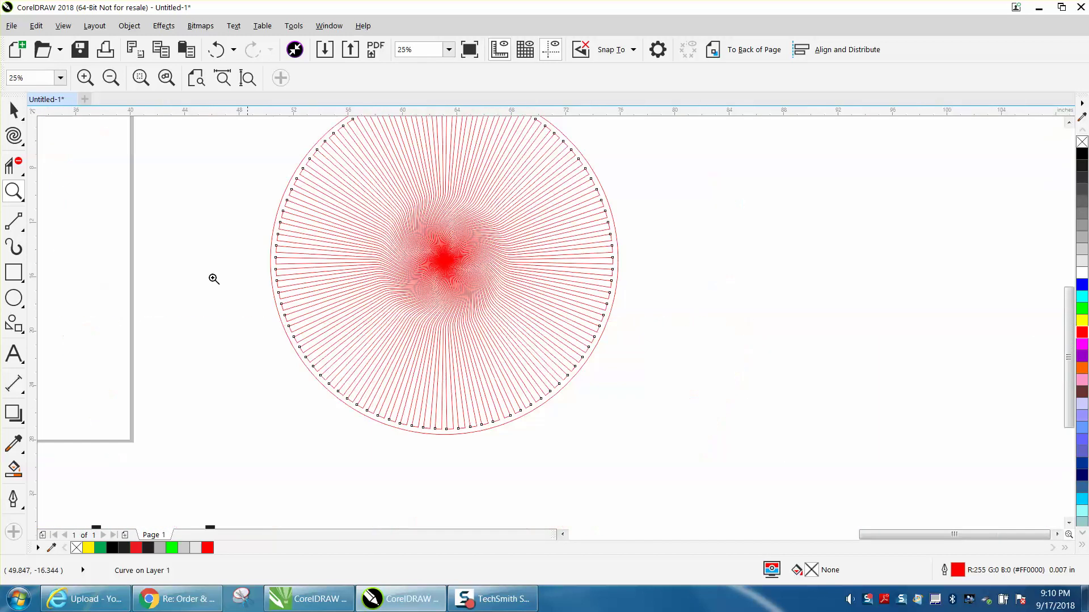
Step: Smart Fill the twirled burst into a light grey R179 G179 B179 shape with black outline
left_click(13, 468)
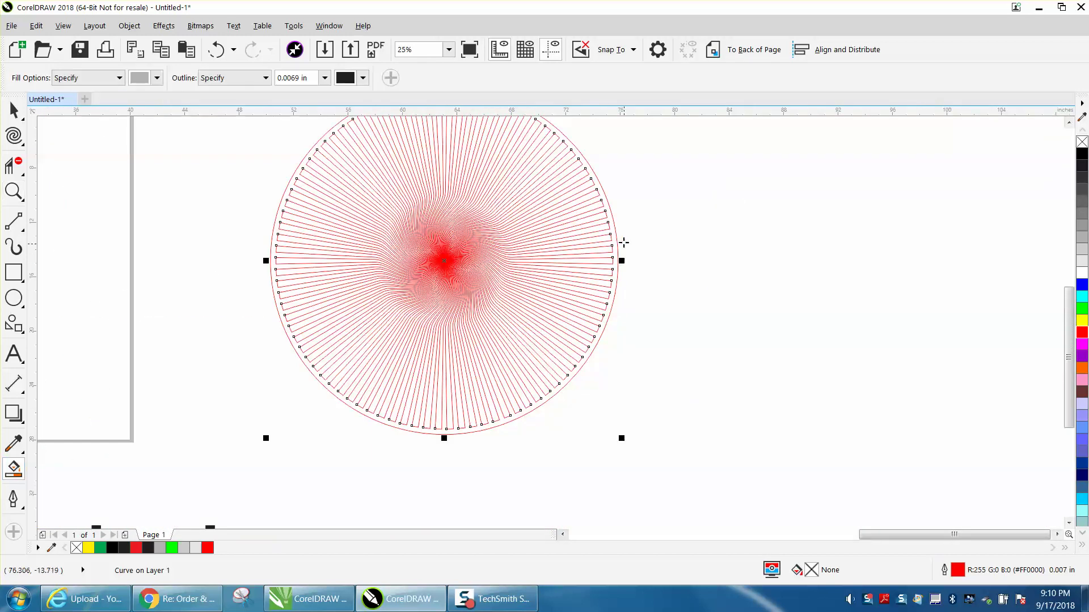
left_click(611, 225)
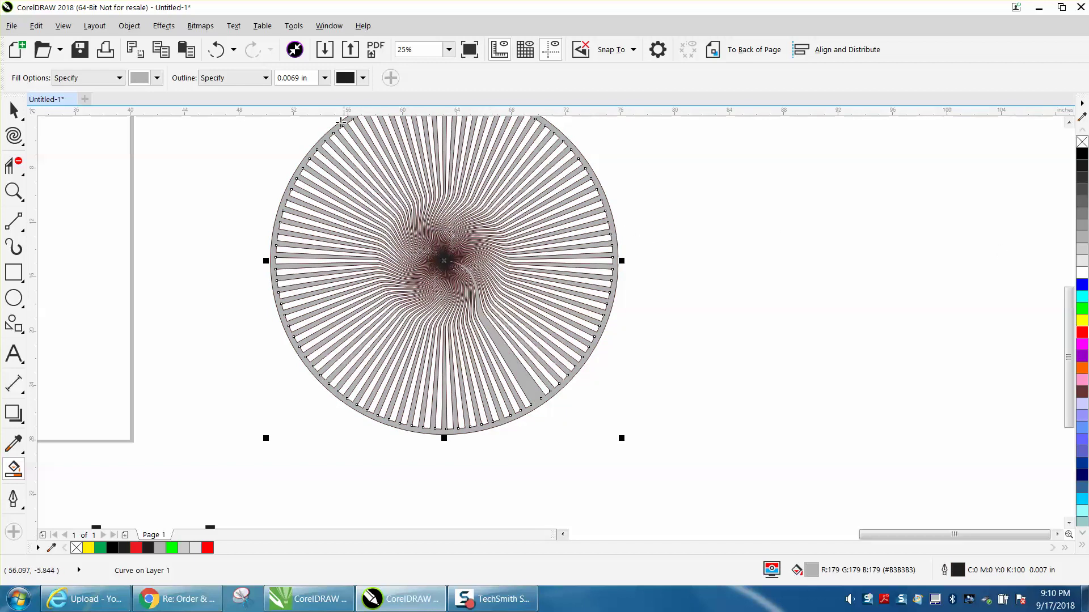
scroll(576, 269, "down", 4)
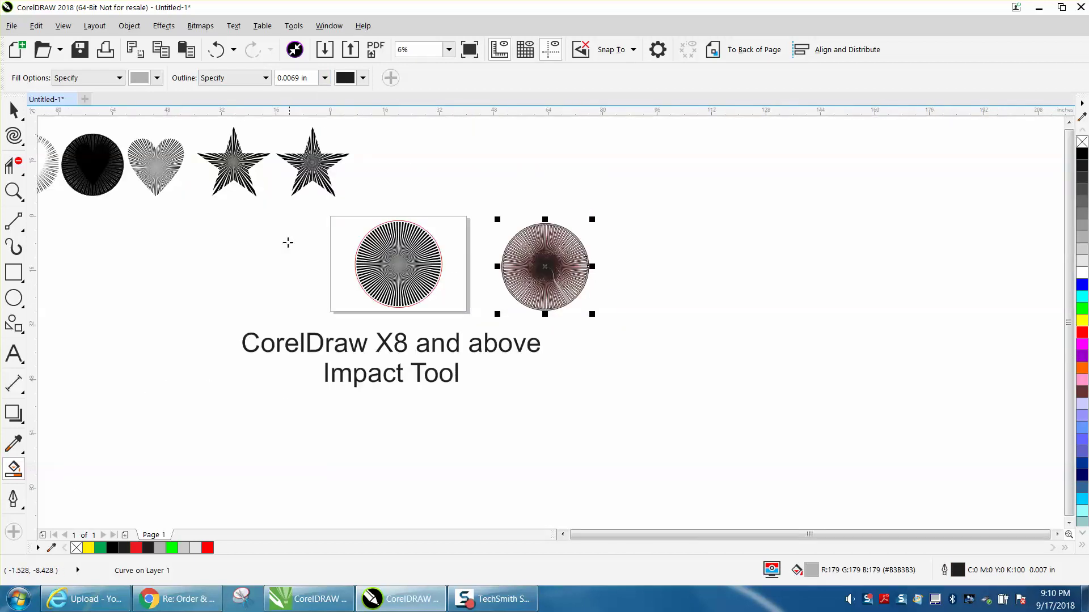
left_click(14, 192)
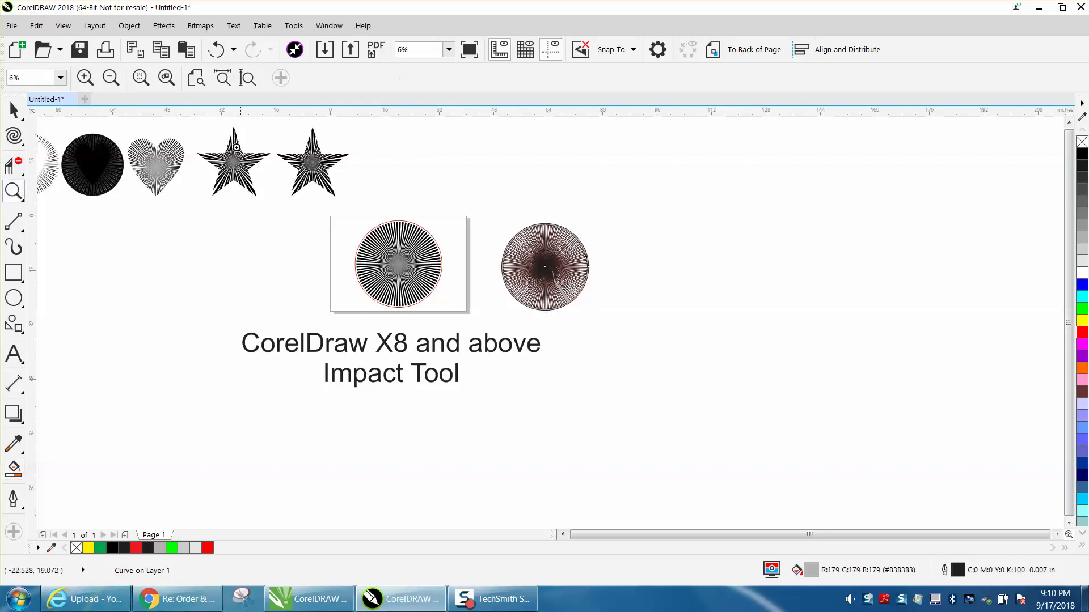
left_click_drag(255, 135, 412, 214)
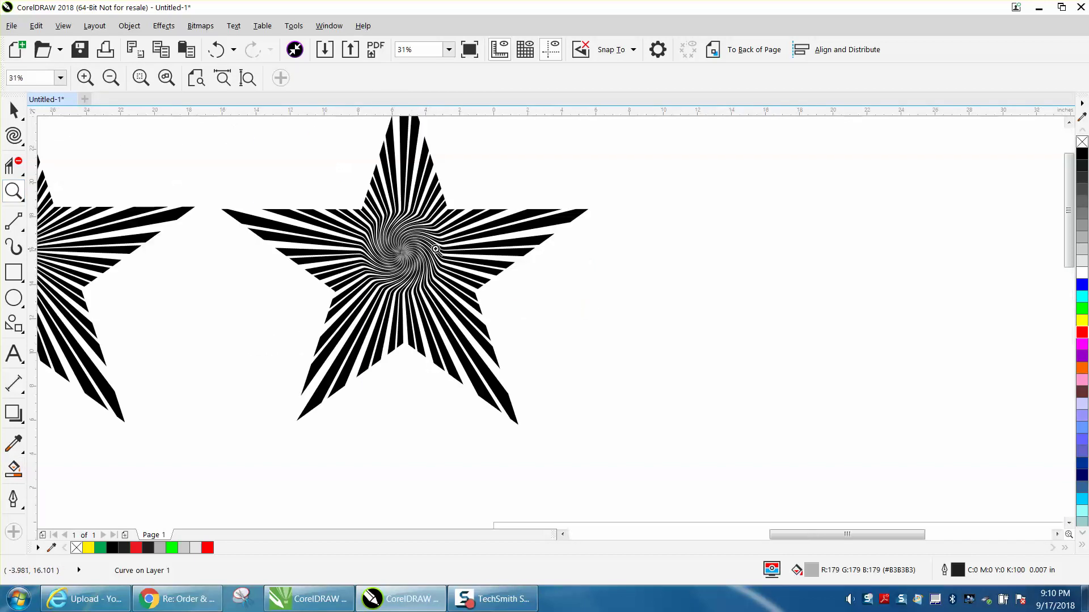
scroll(435, 248, "down", 3)
left_click_drag(208, 209, 272, 282)
scroll(323, 292, "down", 5)
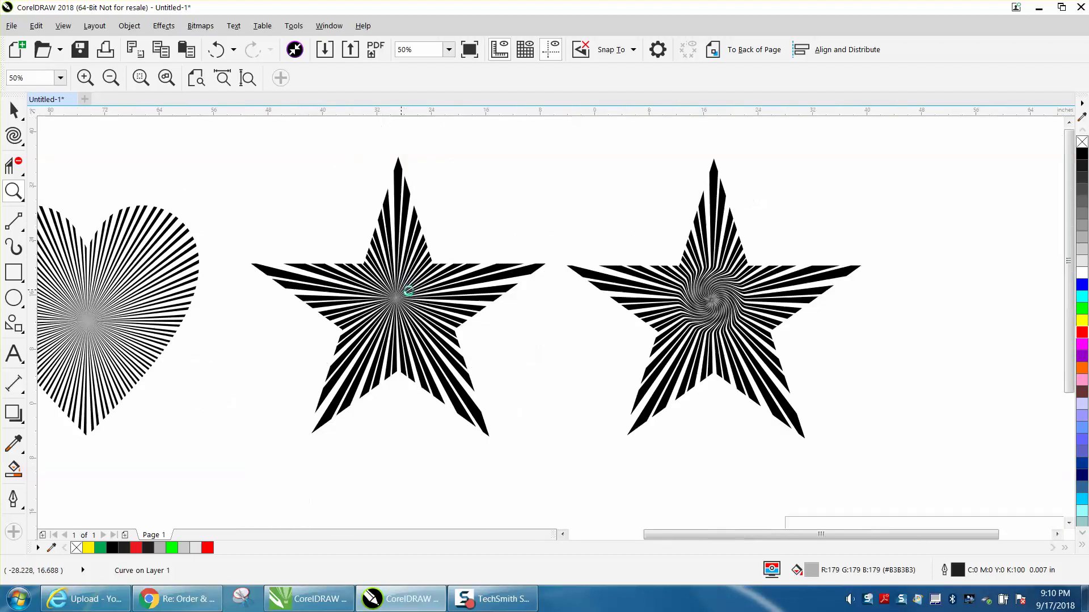
left_click_drag(319, 278, 396, 306)
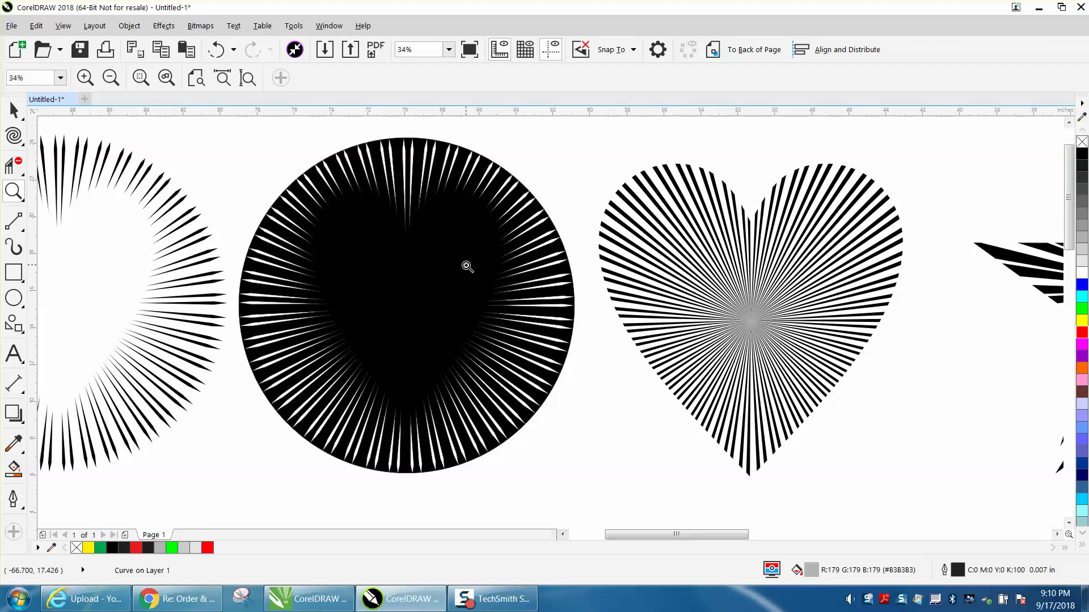
scroll(782, 272, "down", 10)
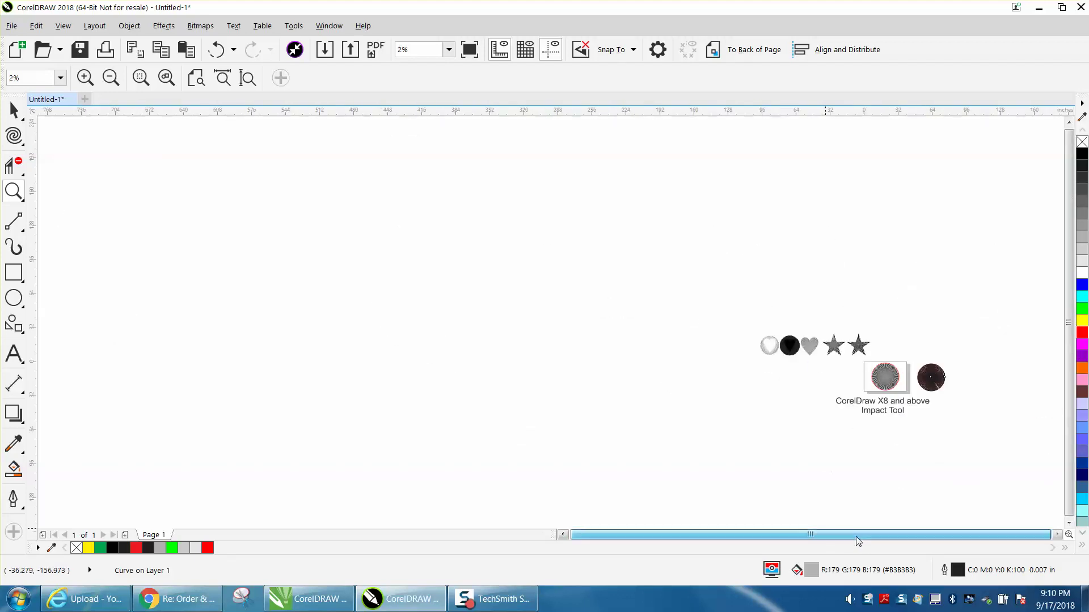
left_click_drag(819, 393, 953, 425)
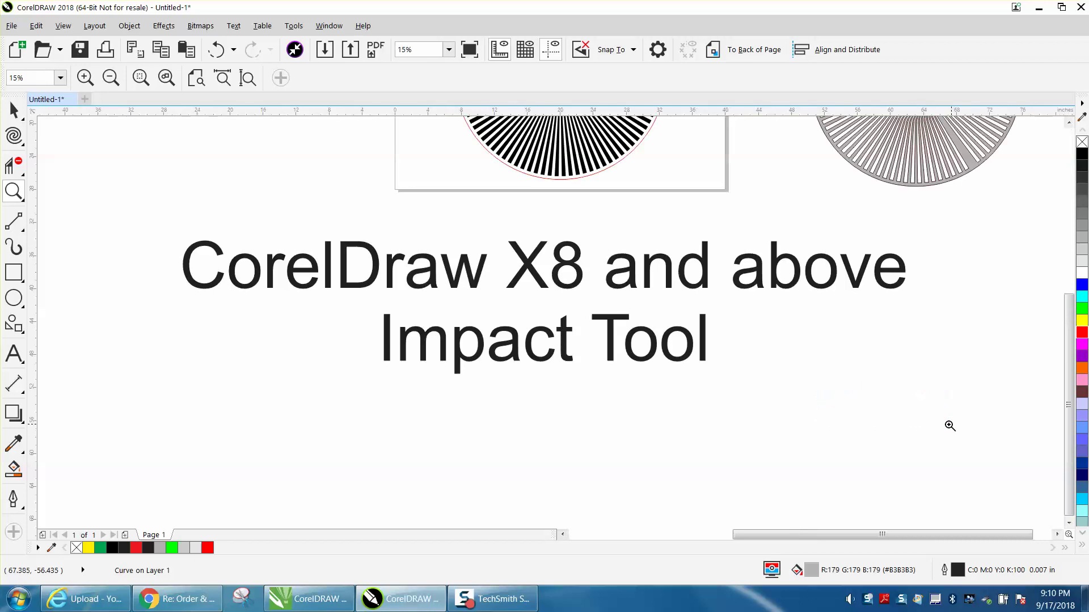